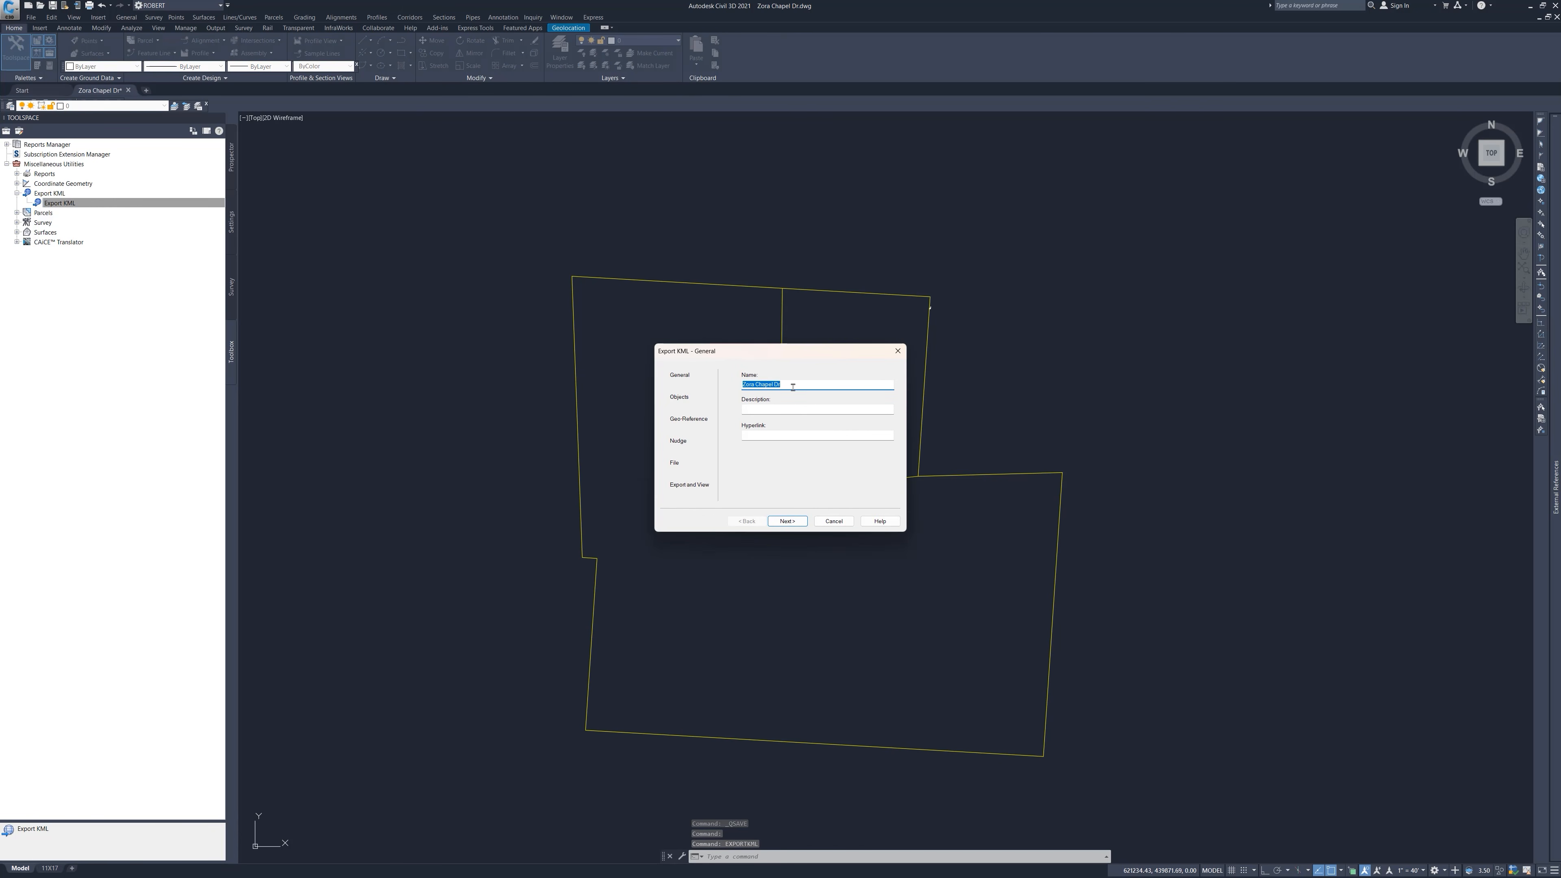
Step through the Export KML wizard with its default name, objects, geo-reference, nudge and file settings, export, and close it.
click(797, 524)
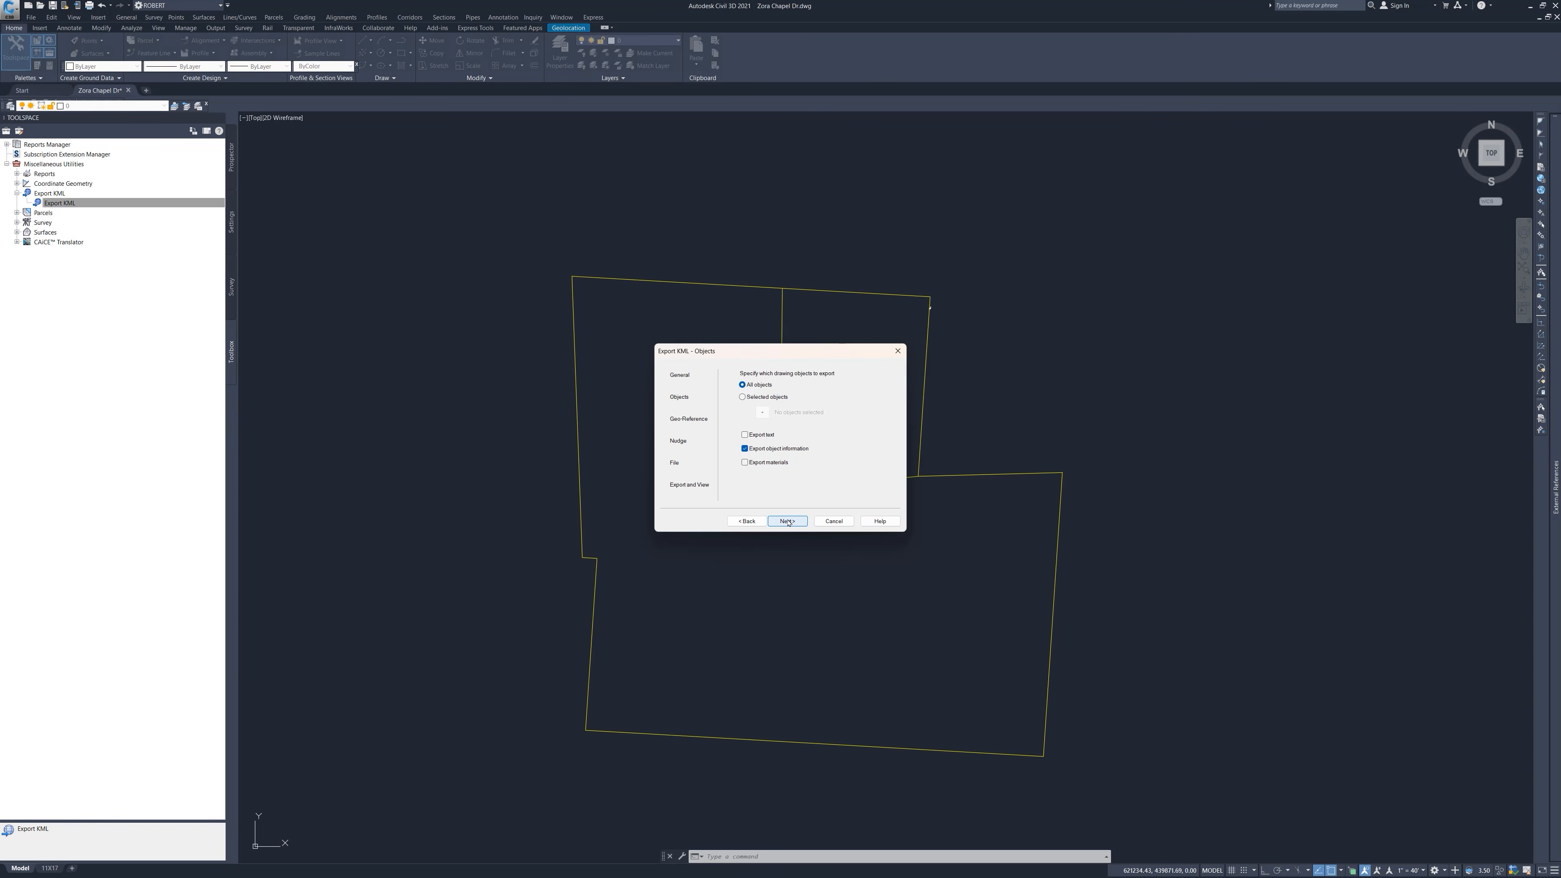
click(787, 521)
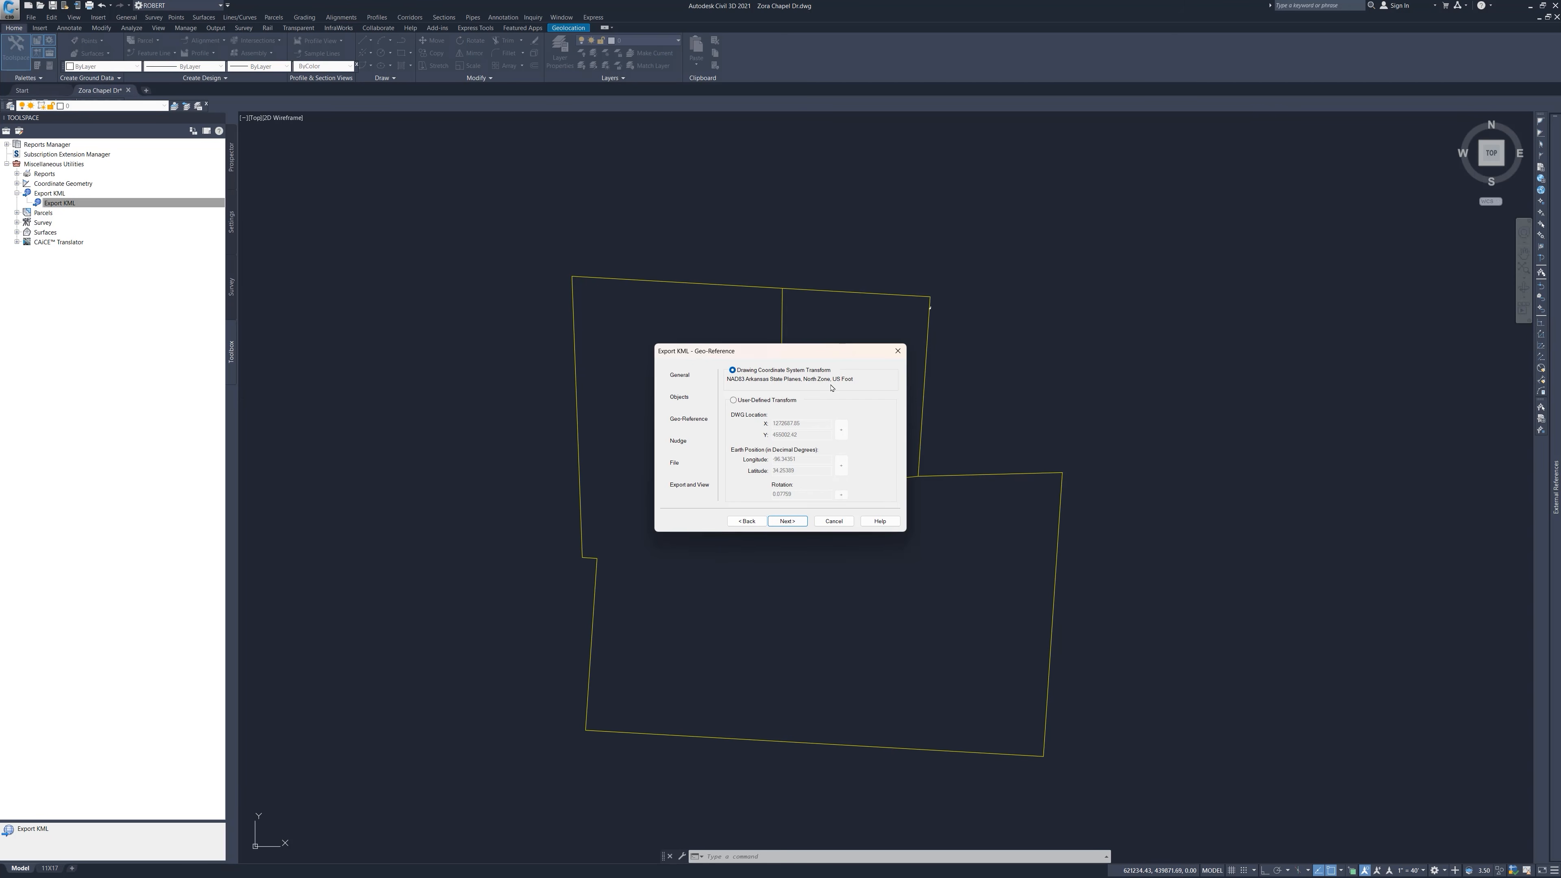
click(788, 522)
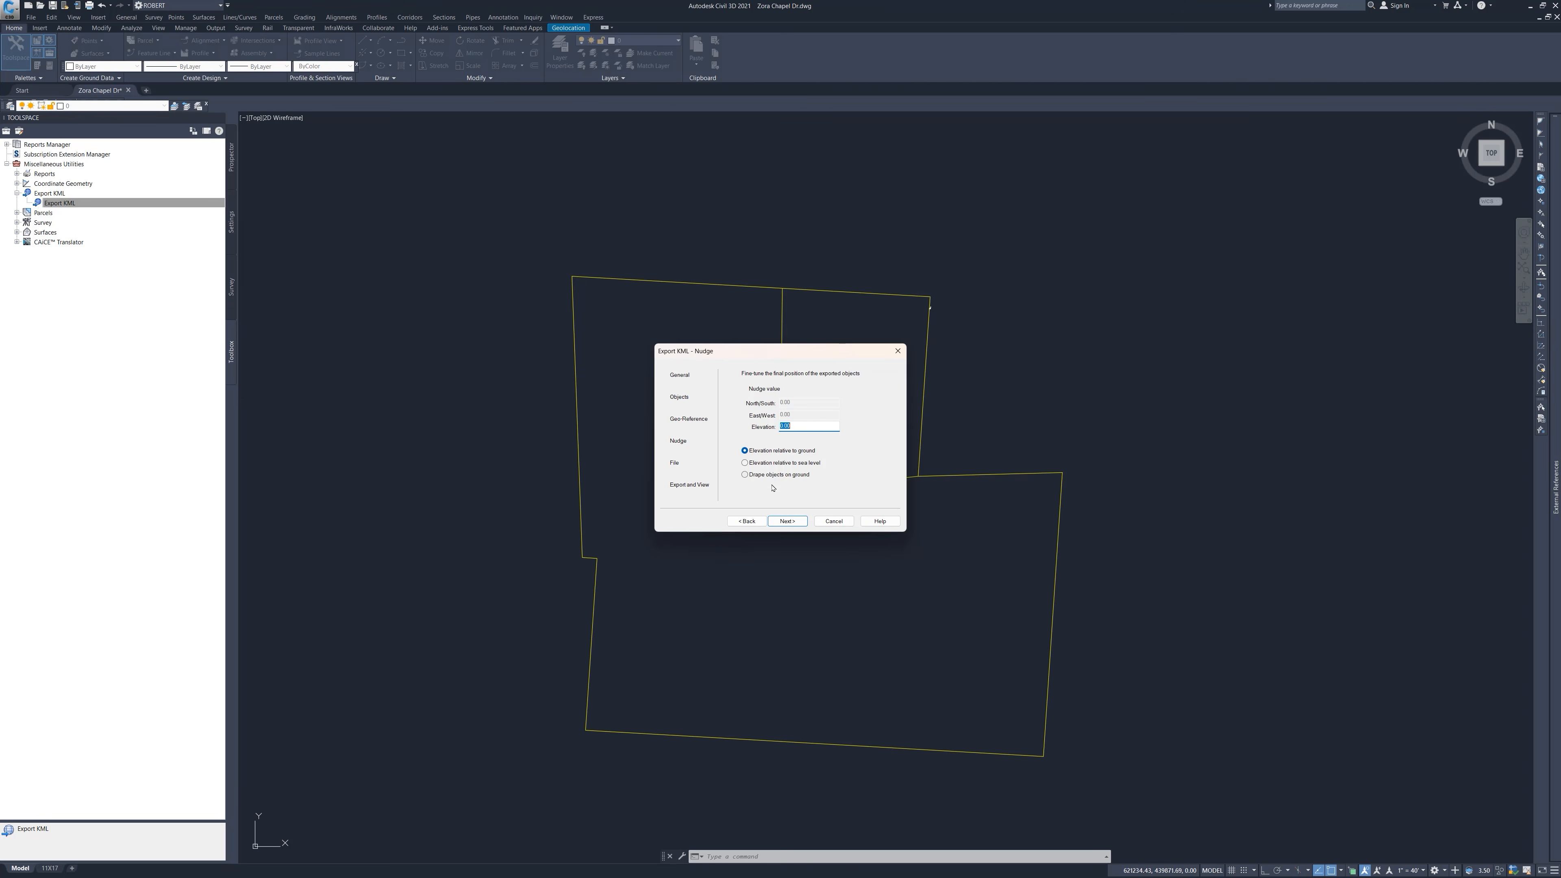
click(786, 522)
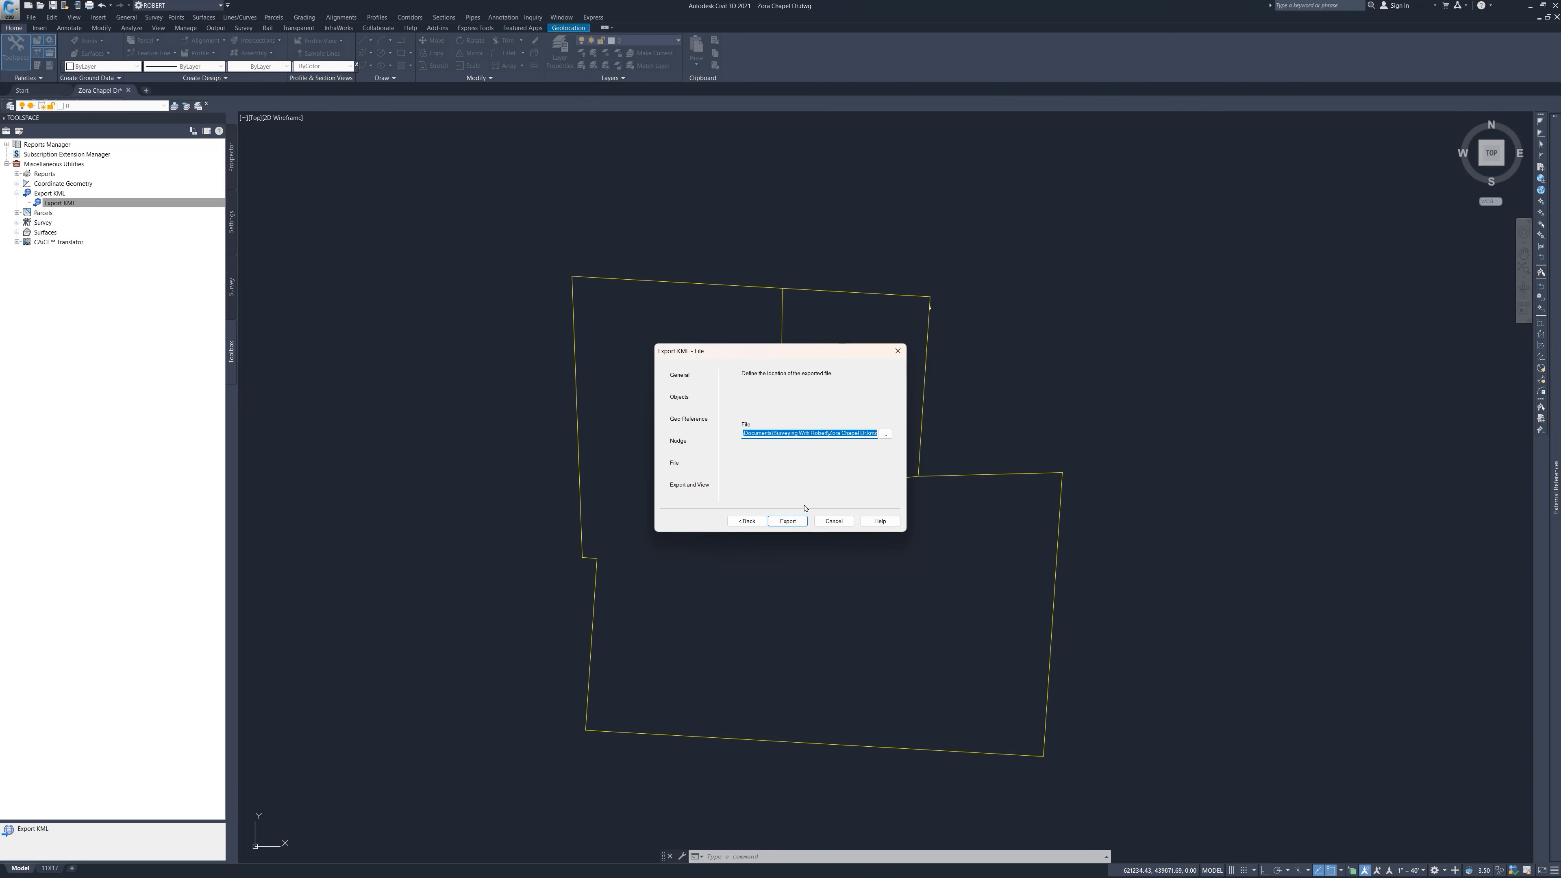
click(792, 527)
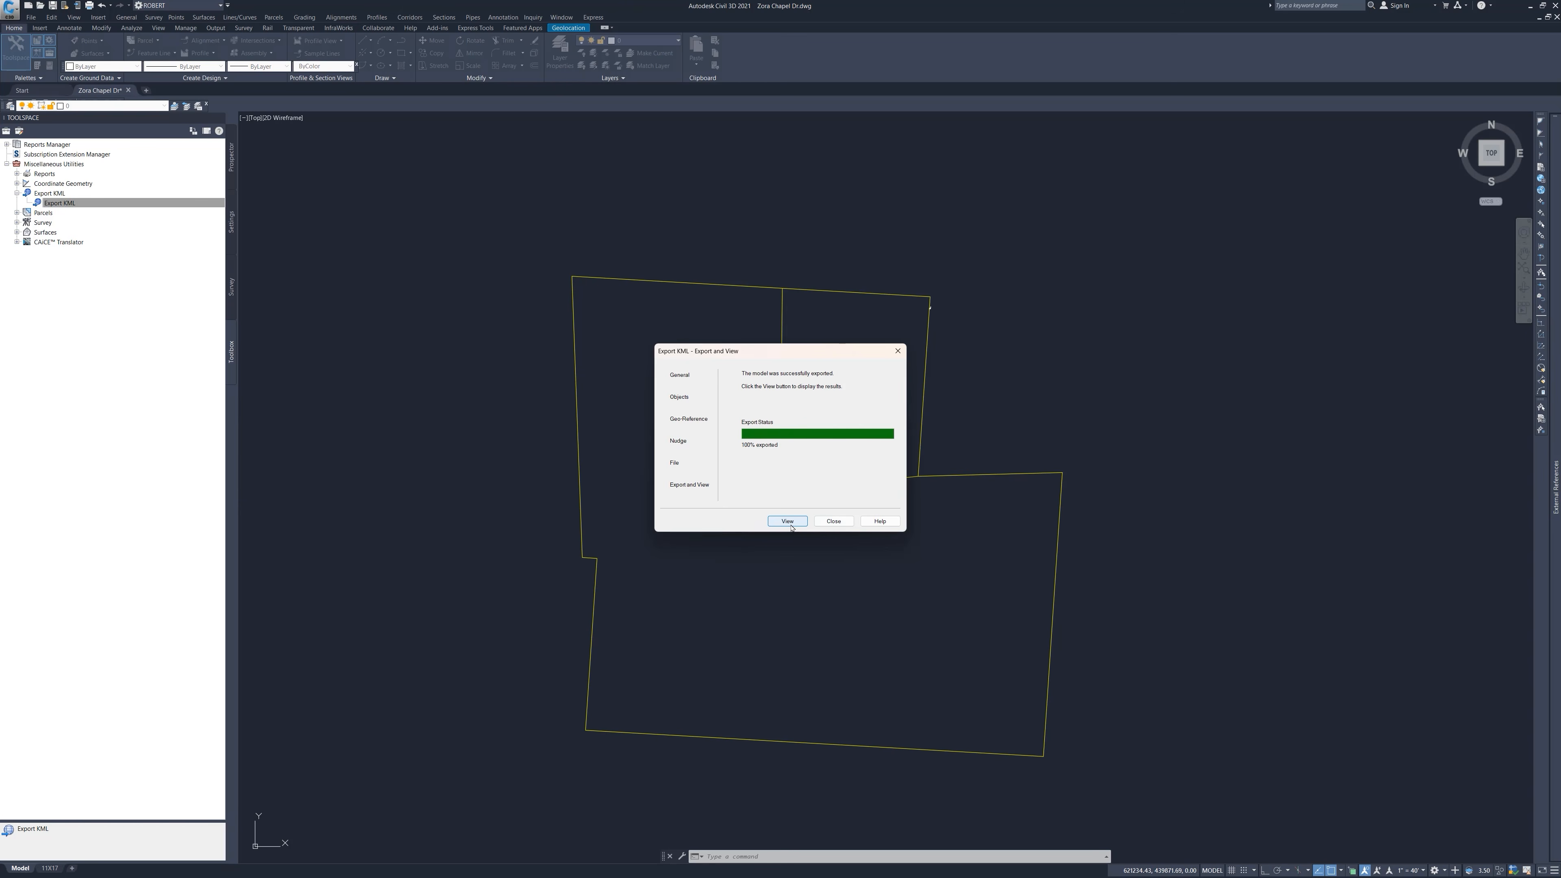
click(821, 524)
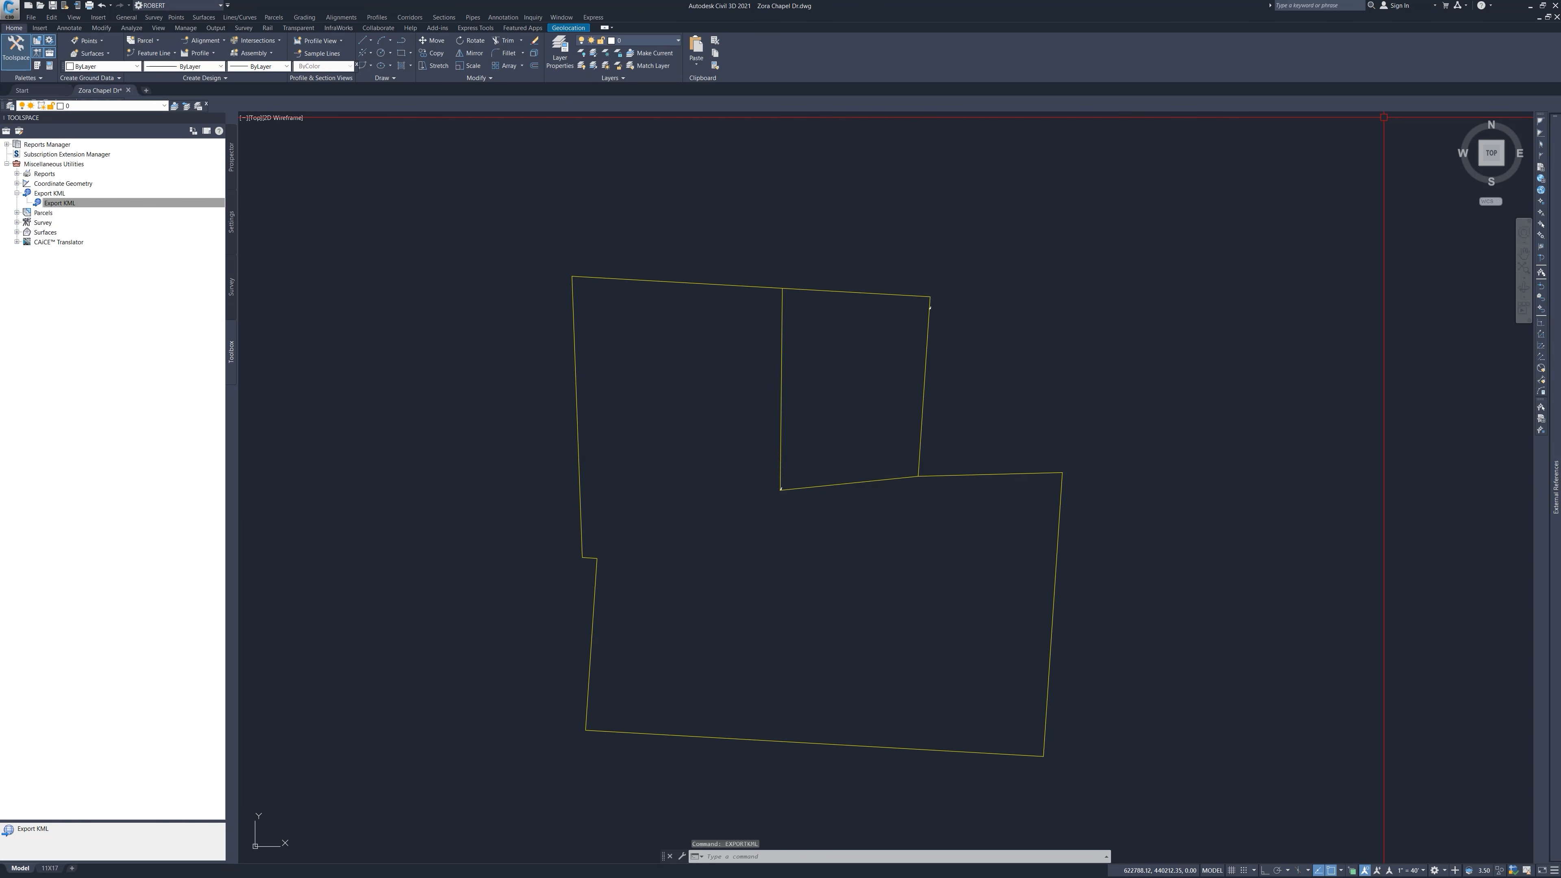
Switch to Google My Maps in the browser and create a new map.
mouse_move(734, 874)
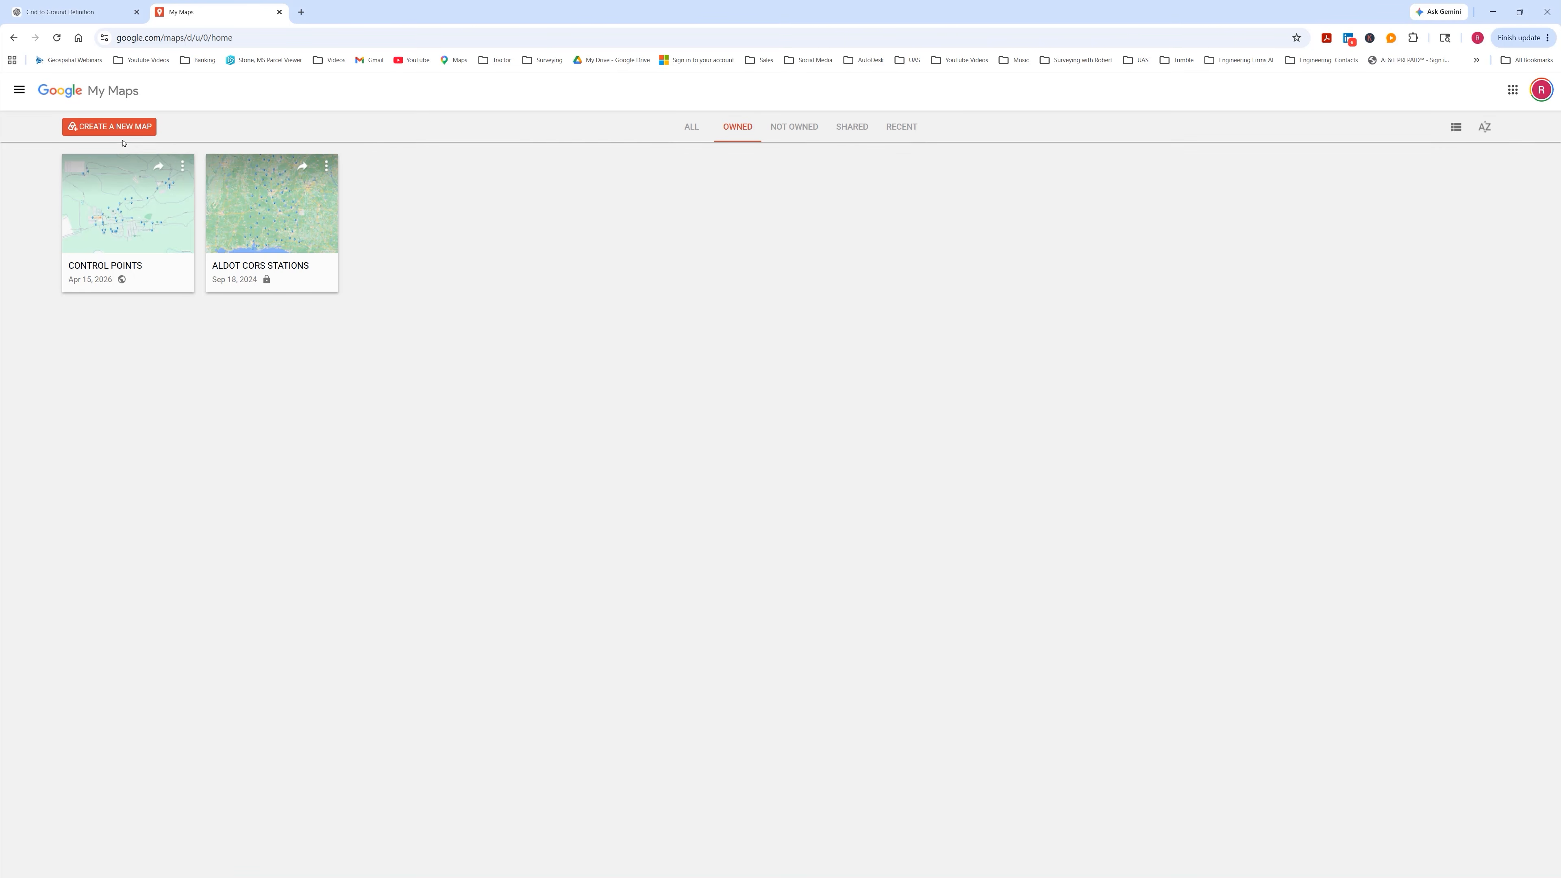
click(118, 127)
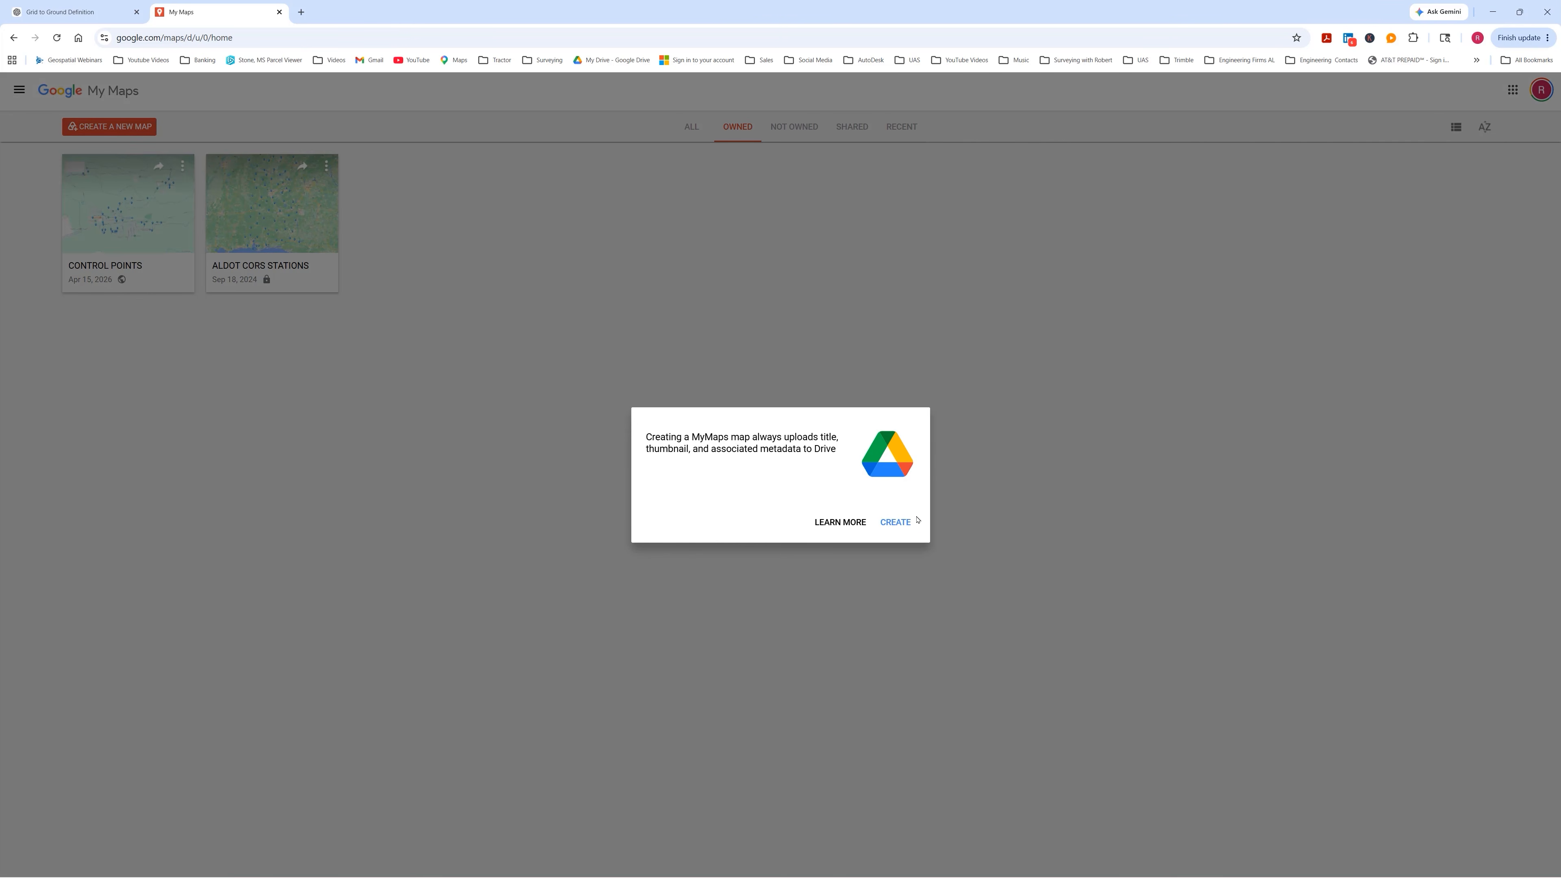
click(896, 523)
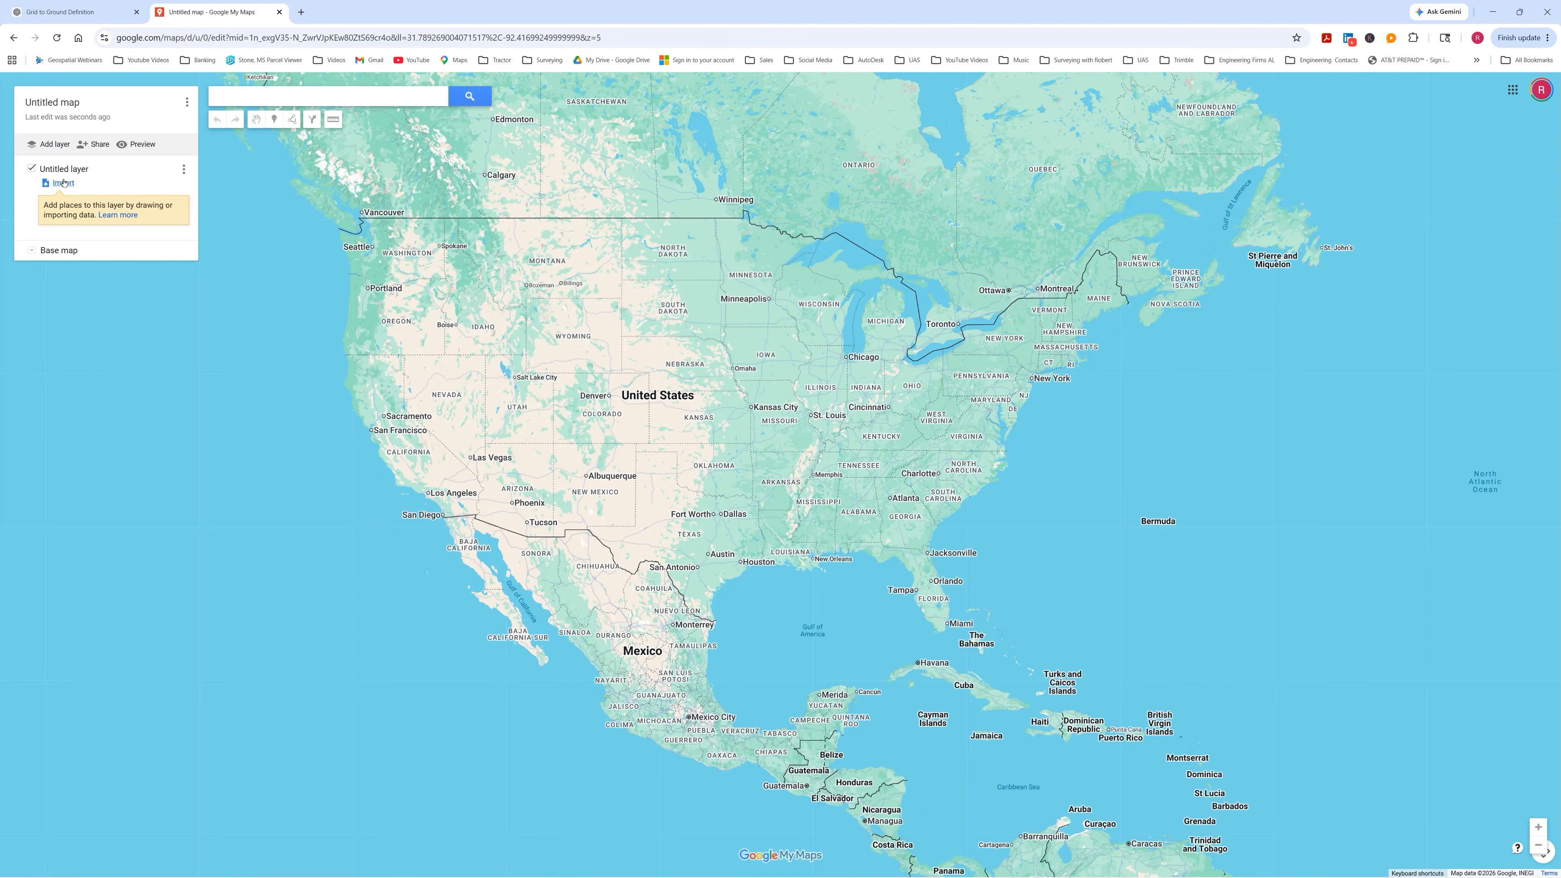
Import the exported KML file into the new map's layer, then move the map to the trash.
click(64, 183)
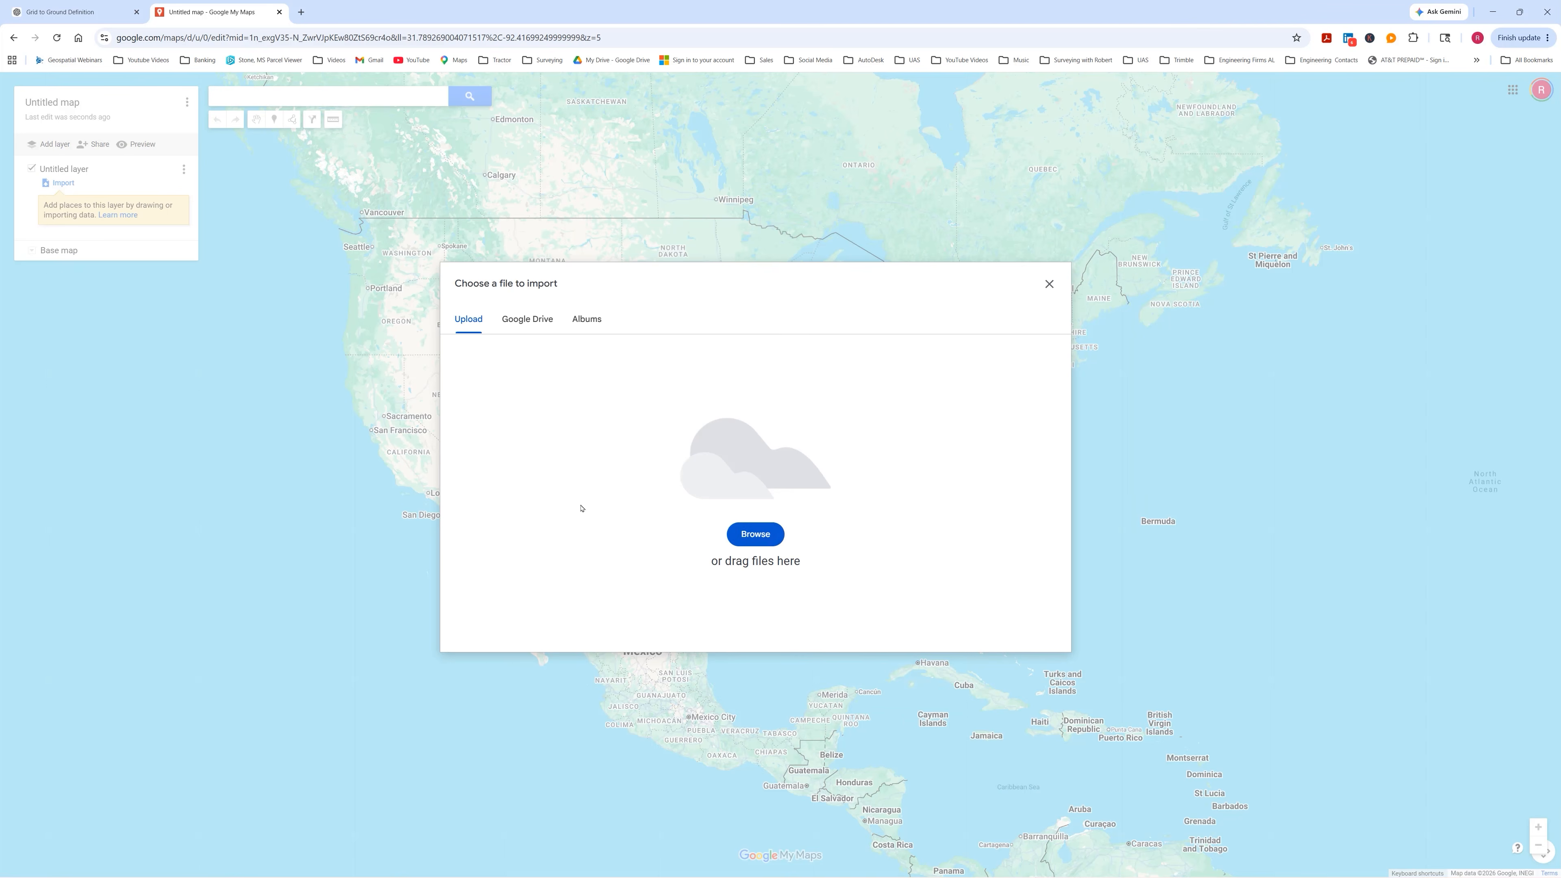
click(757, 535)
click(959, 485)
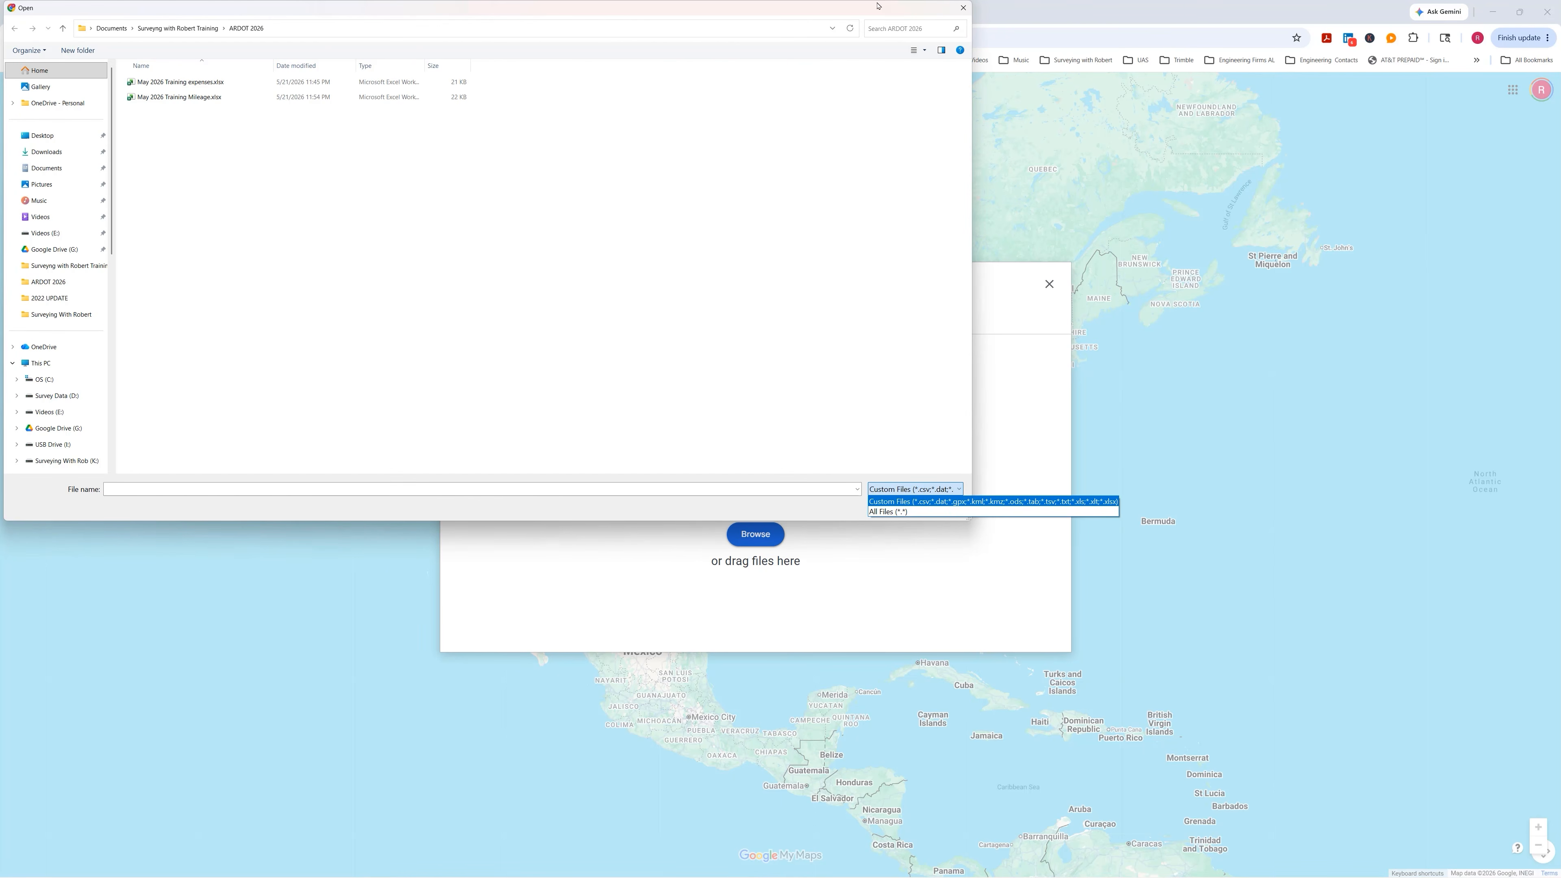
click(962, 9)
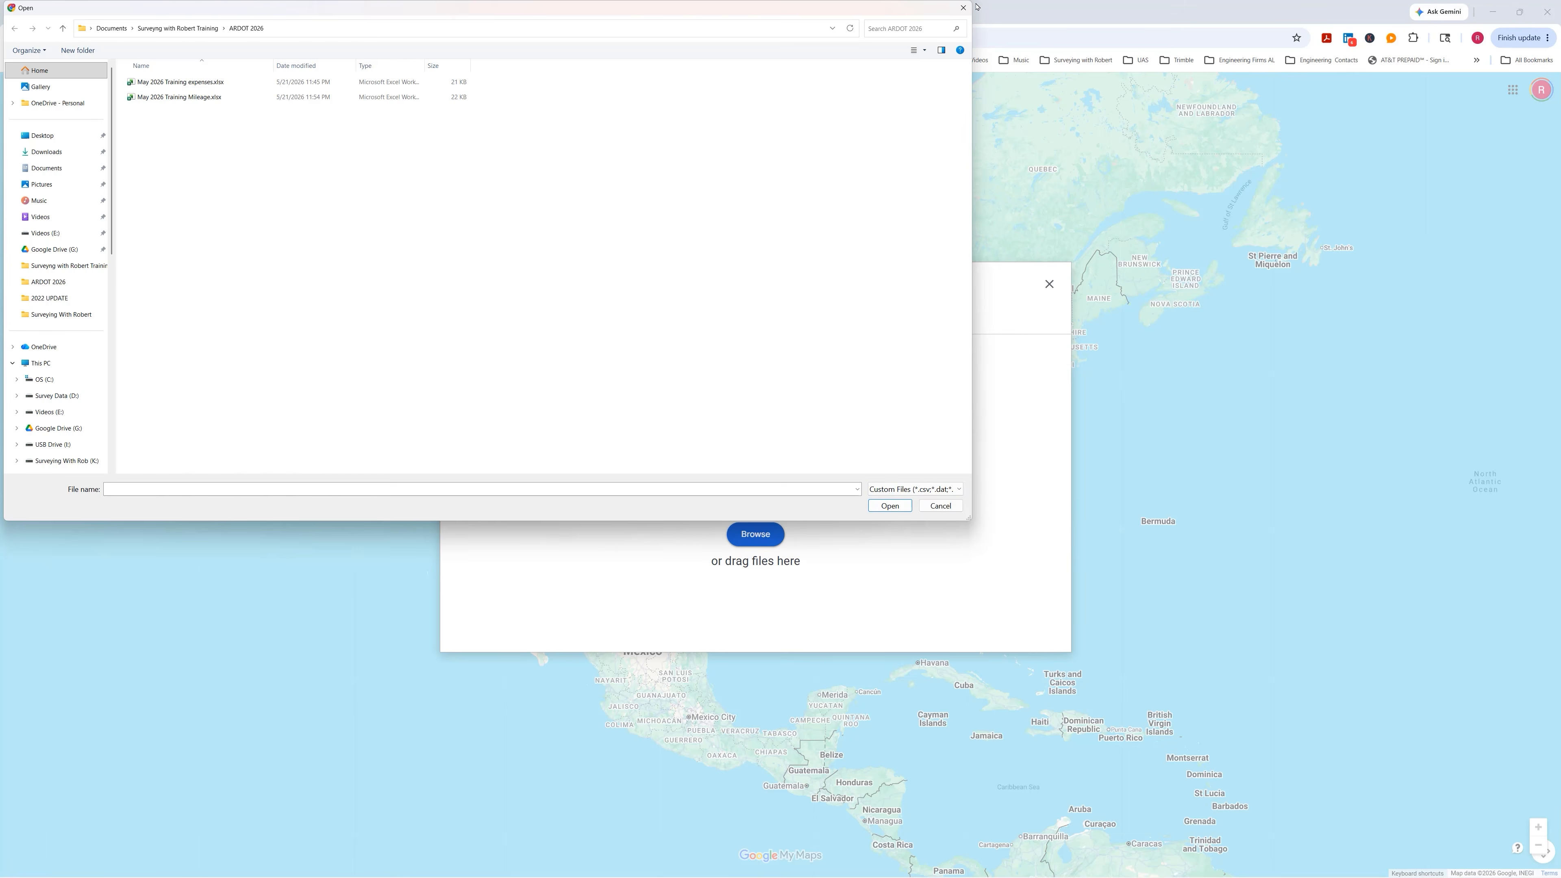
click(963, 7)
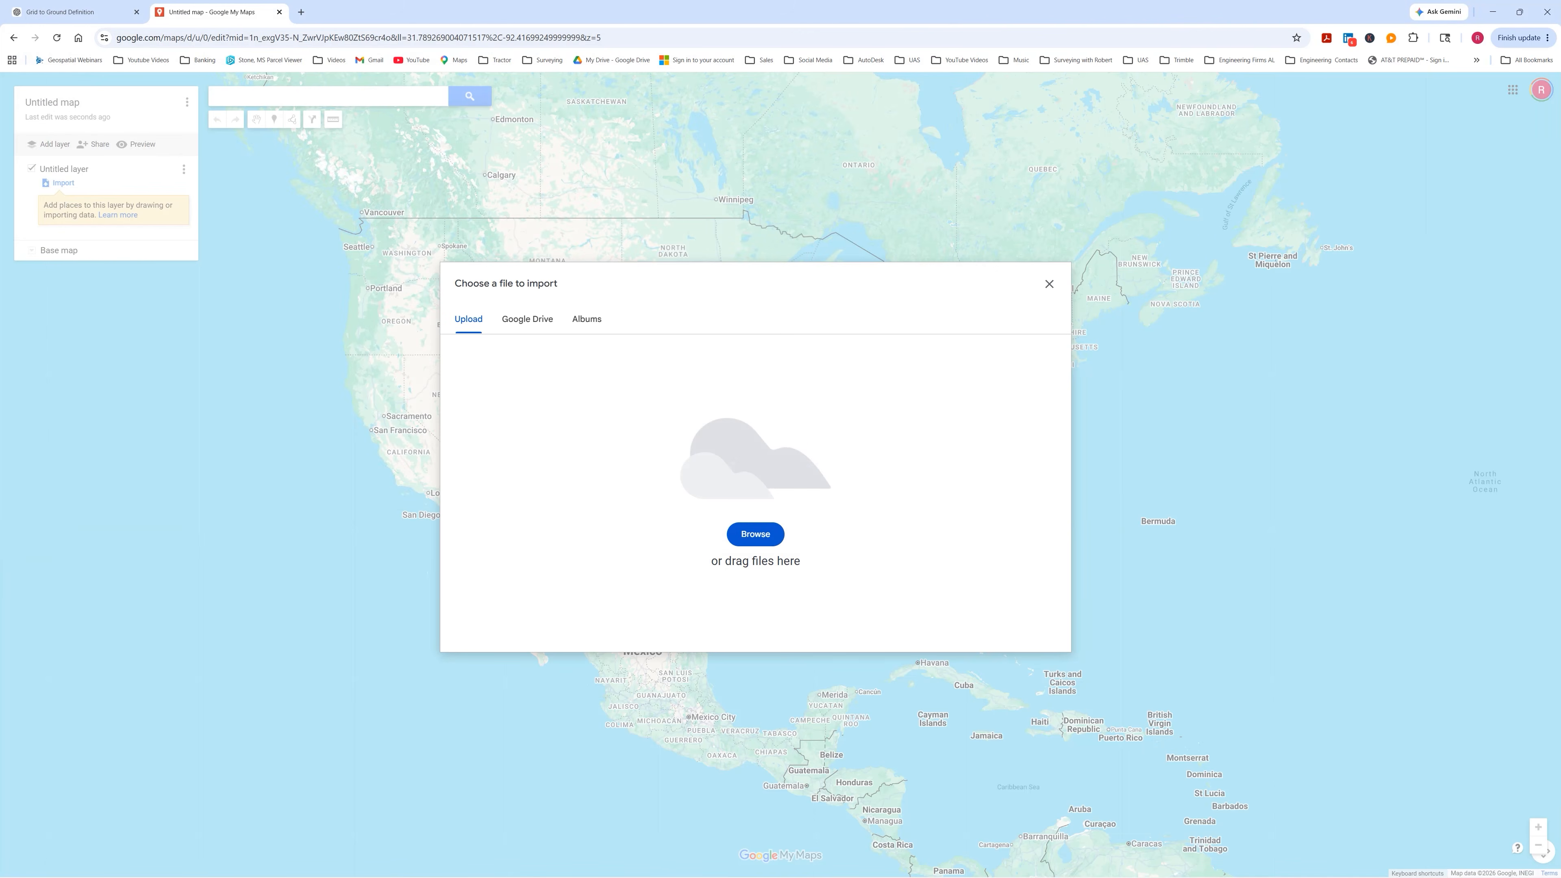
drag(599, 572, 684, 534)
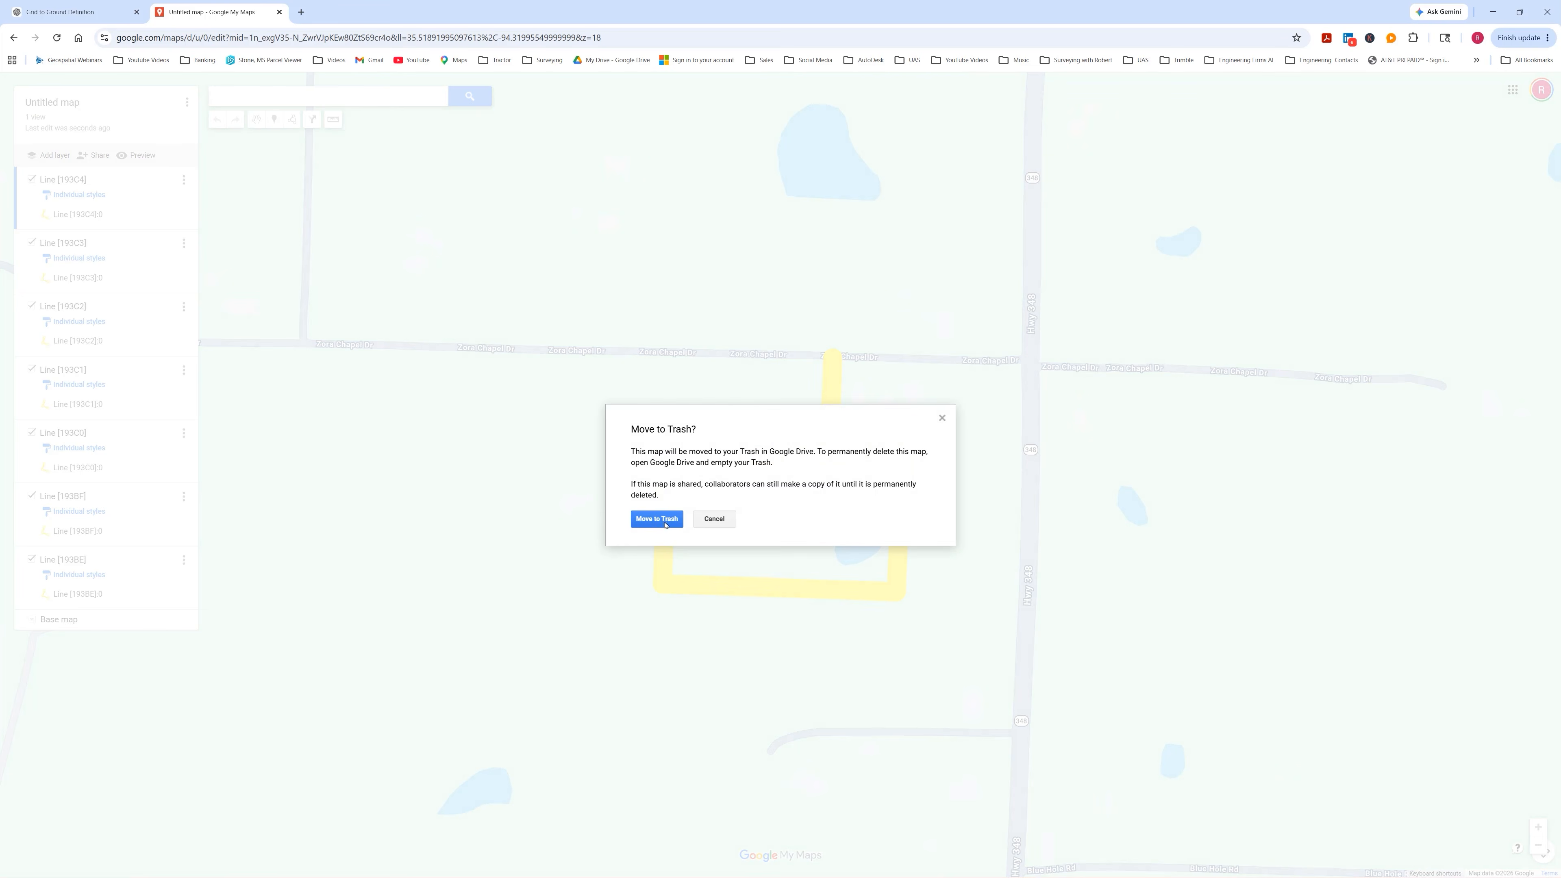
click(672, 515)
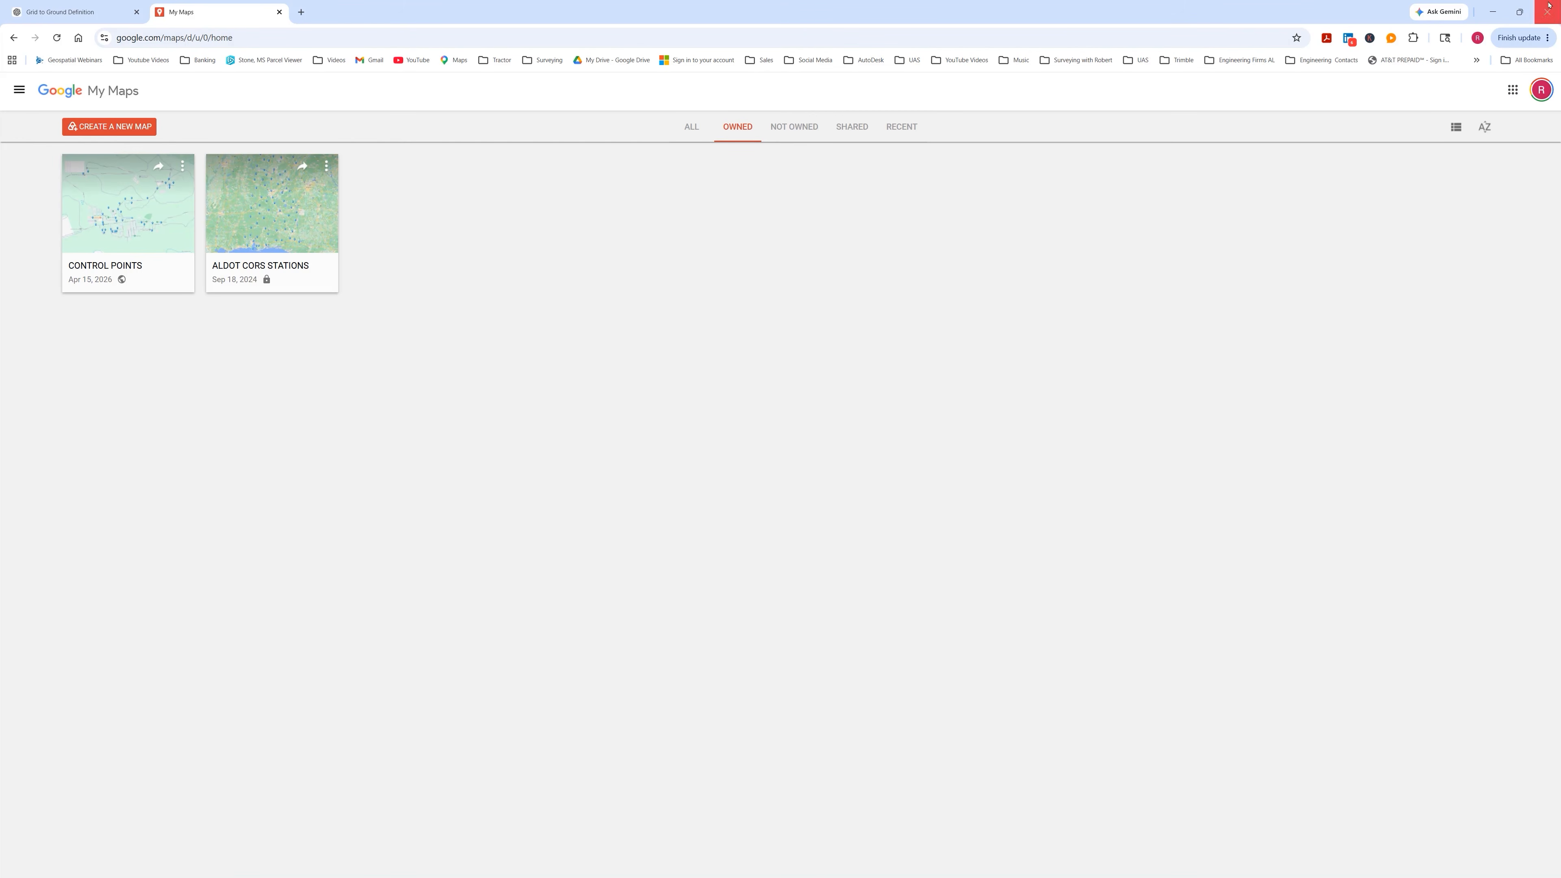
Switch to the Trimble Business Center project showing the boundary over aerial imagery.
click(1493, 12)
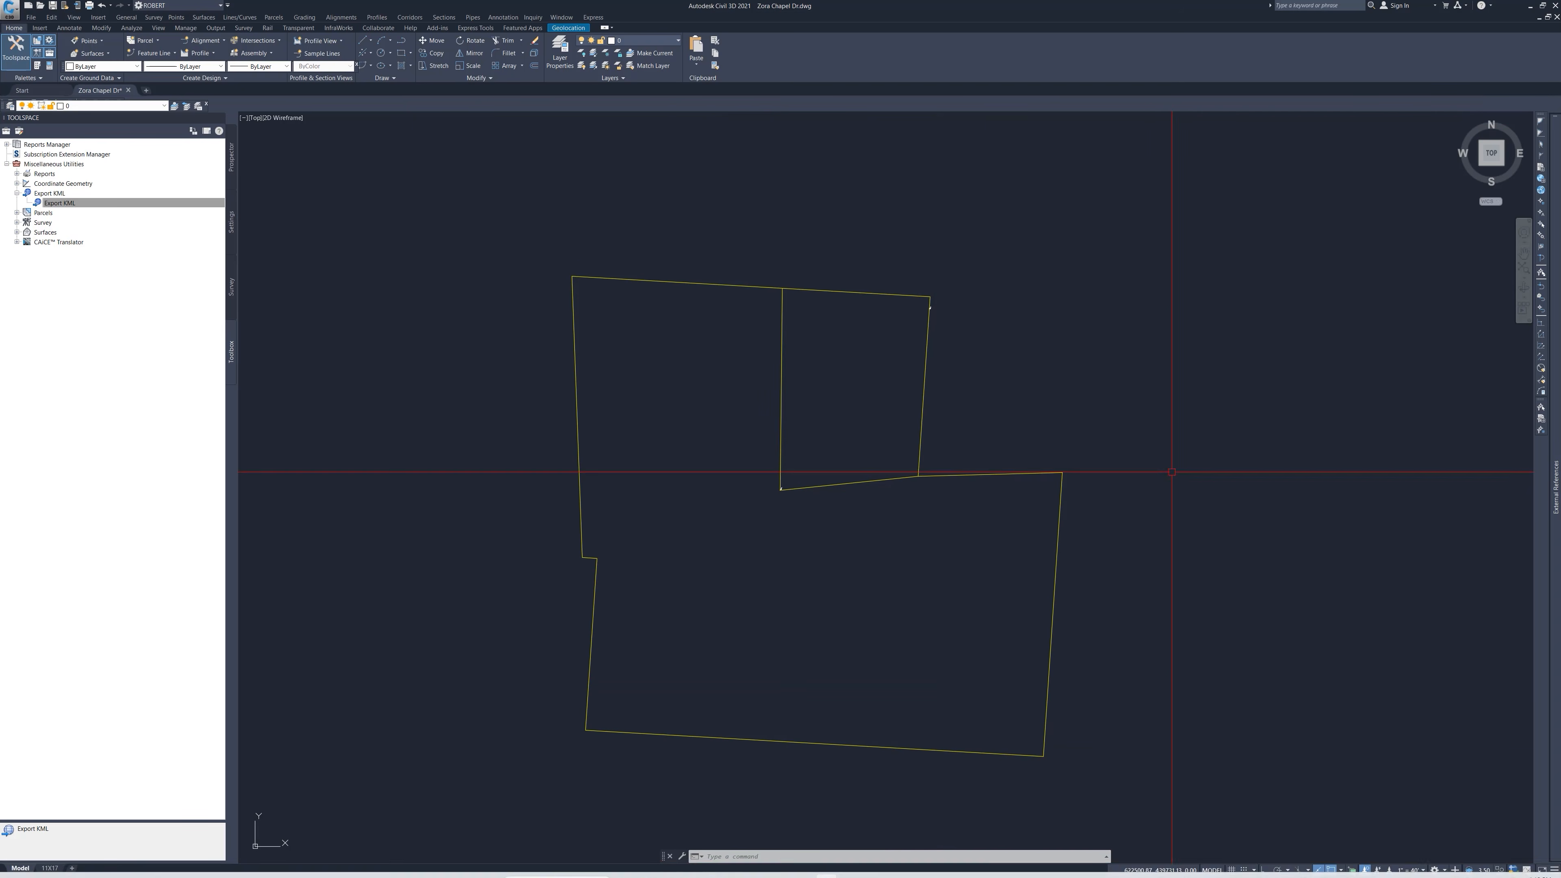
mouse_move(1148, 876)
mouse_move(893, 866)
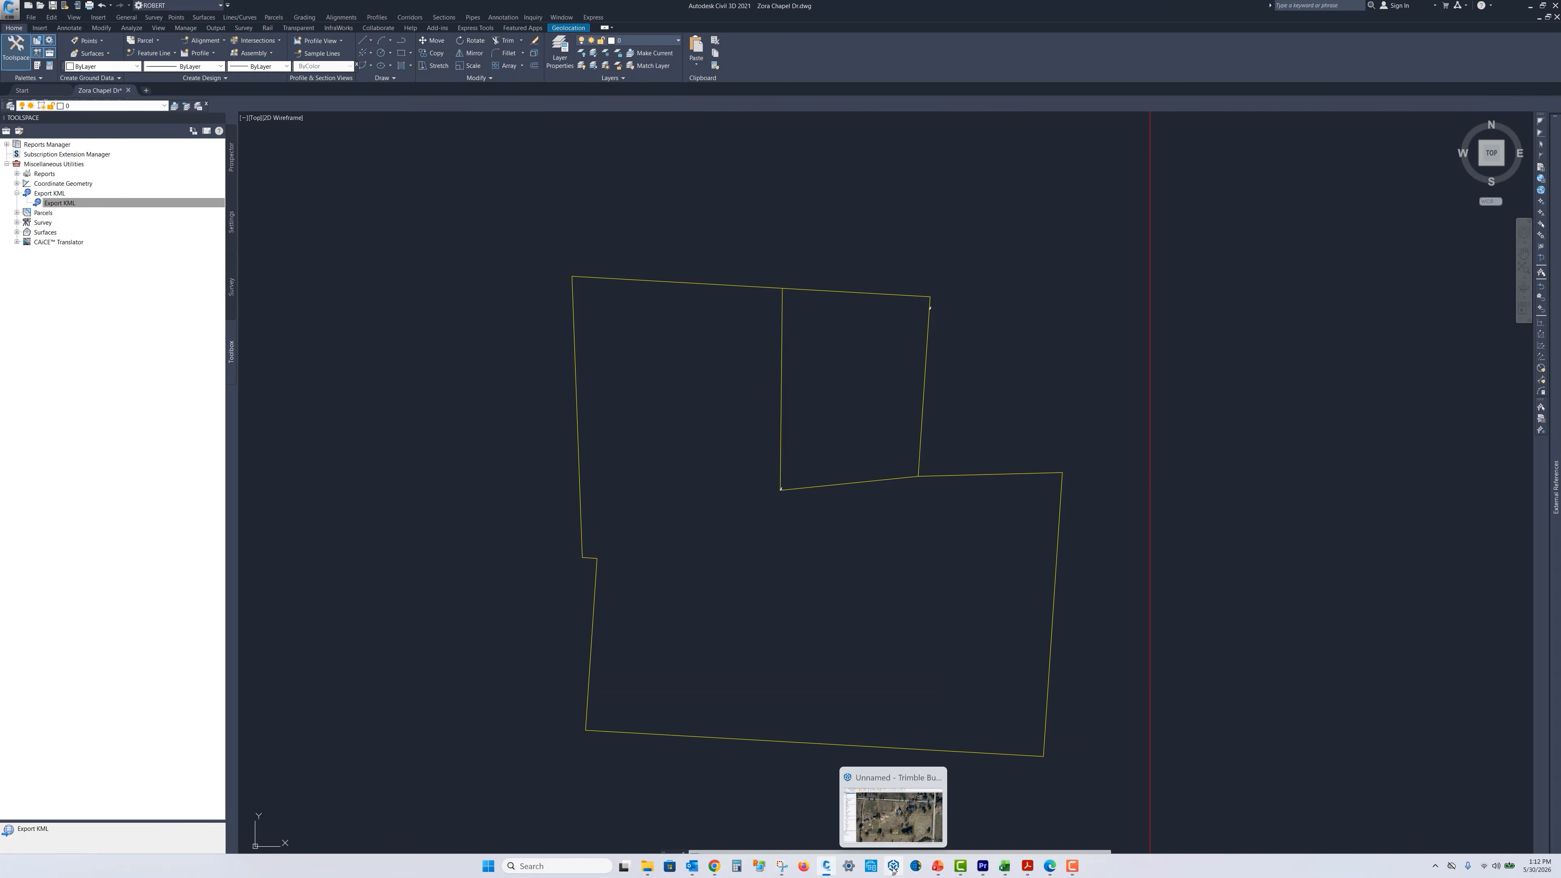
click(889, 834)
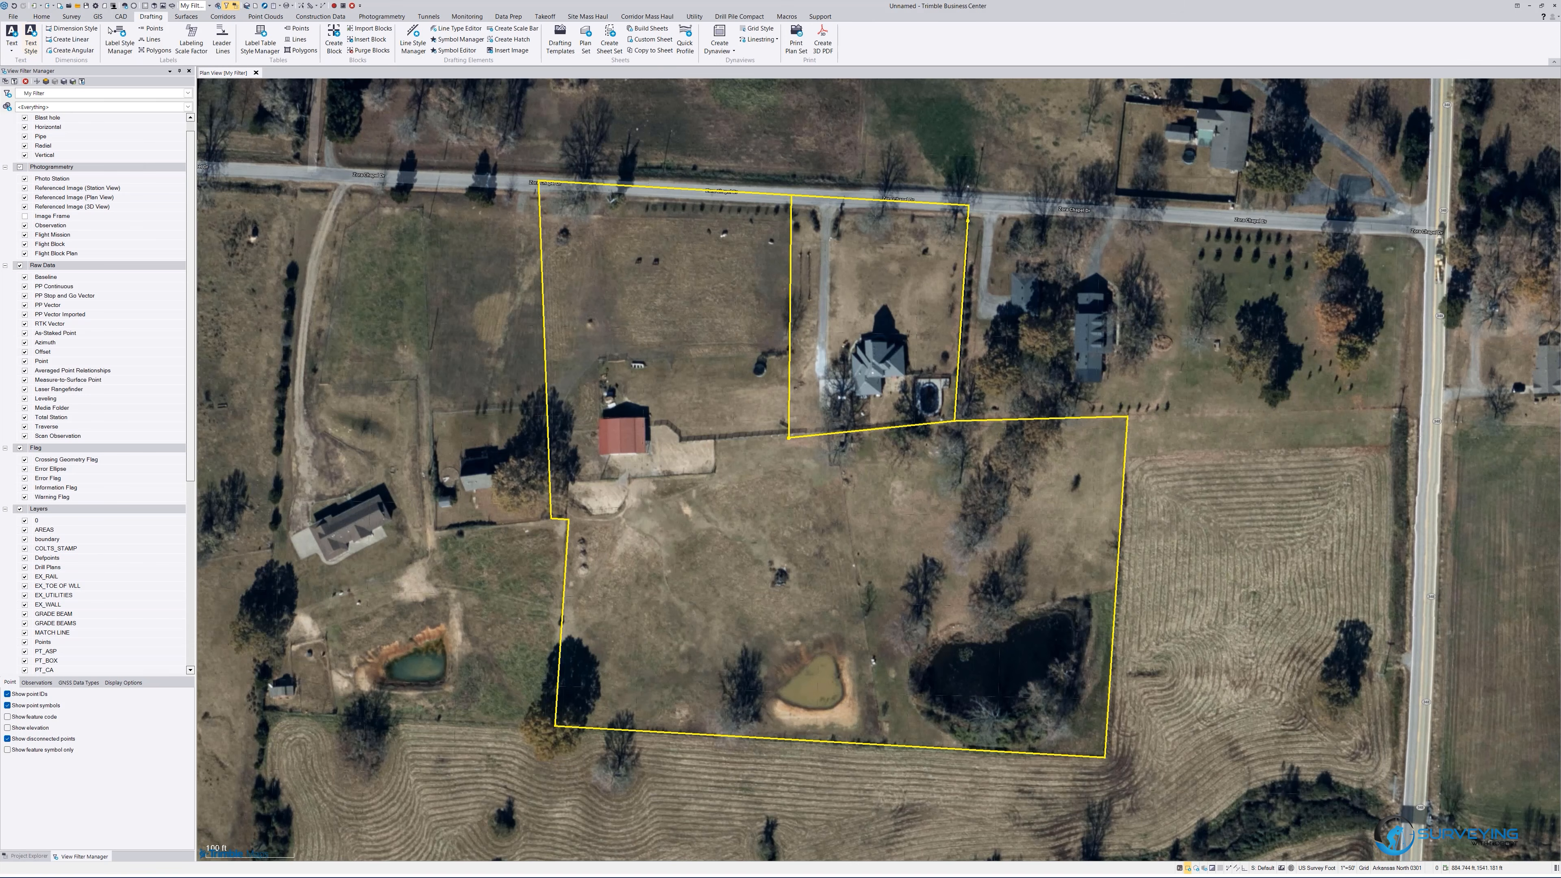
Open the Layer Manager and change the line weight of the boundary layer, then close the manager.
click(121, 17)
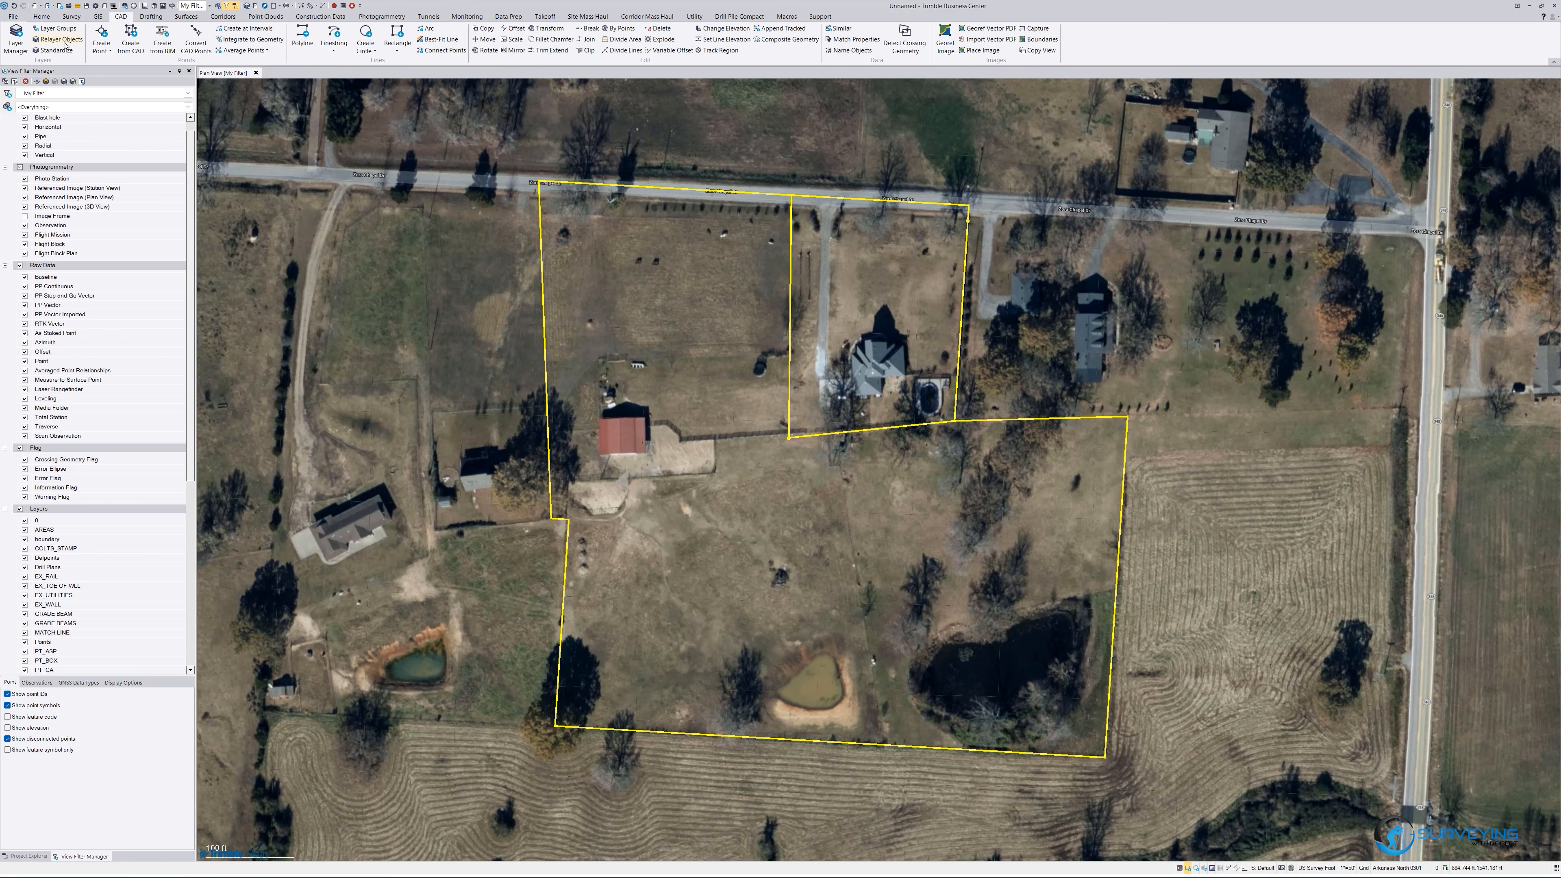
click(16, 43)
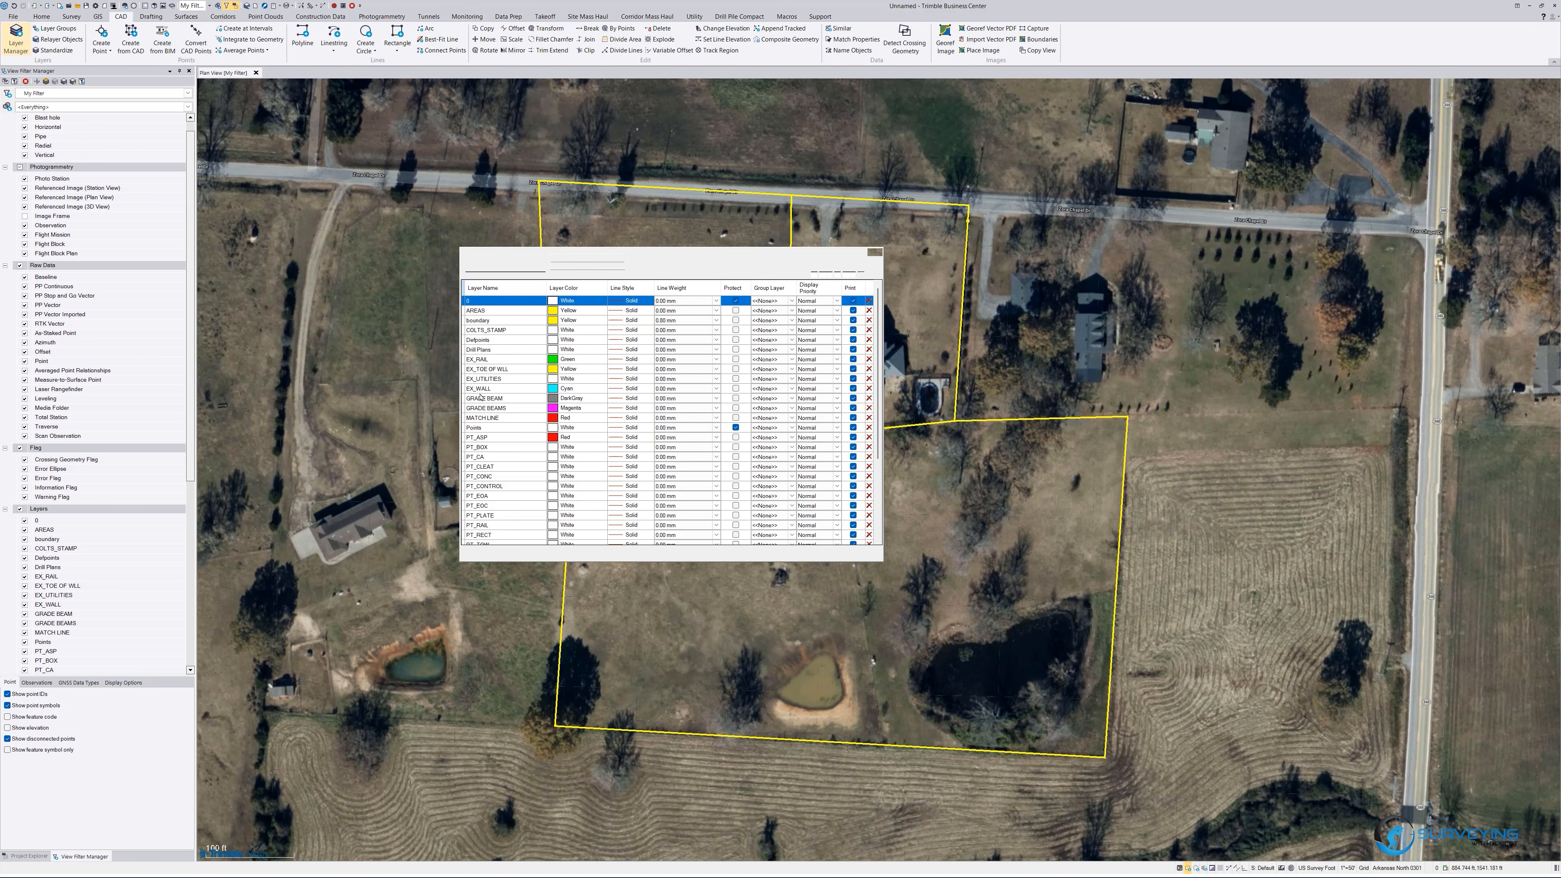
click(499, 321)
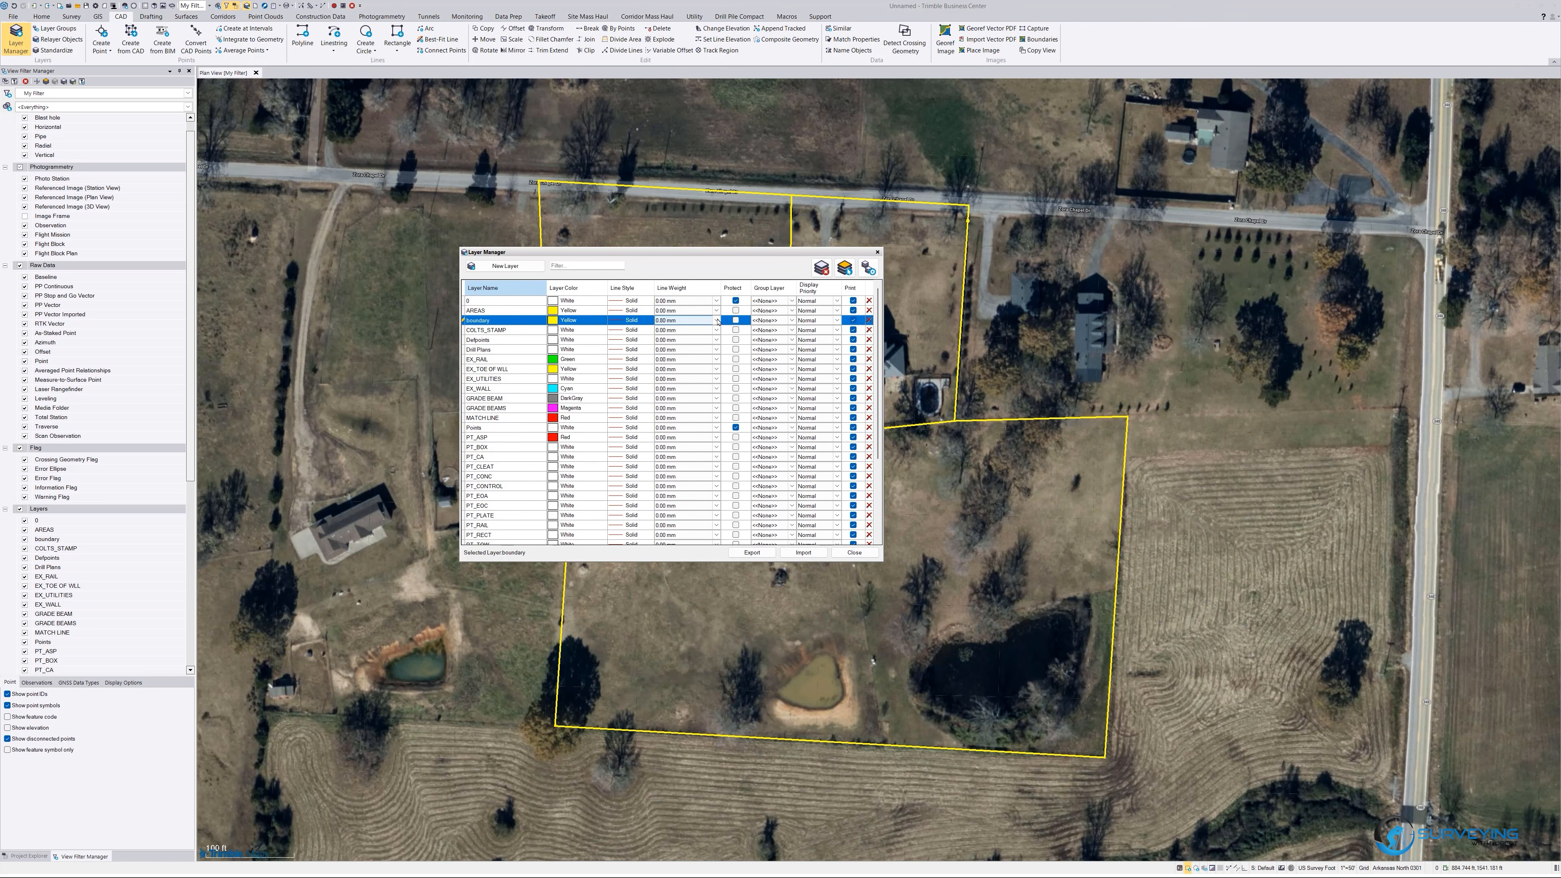
click(717, 320)
click(688, 368)
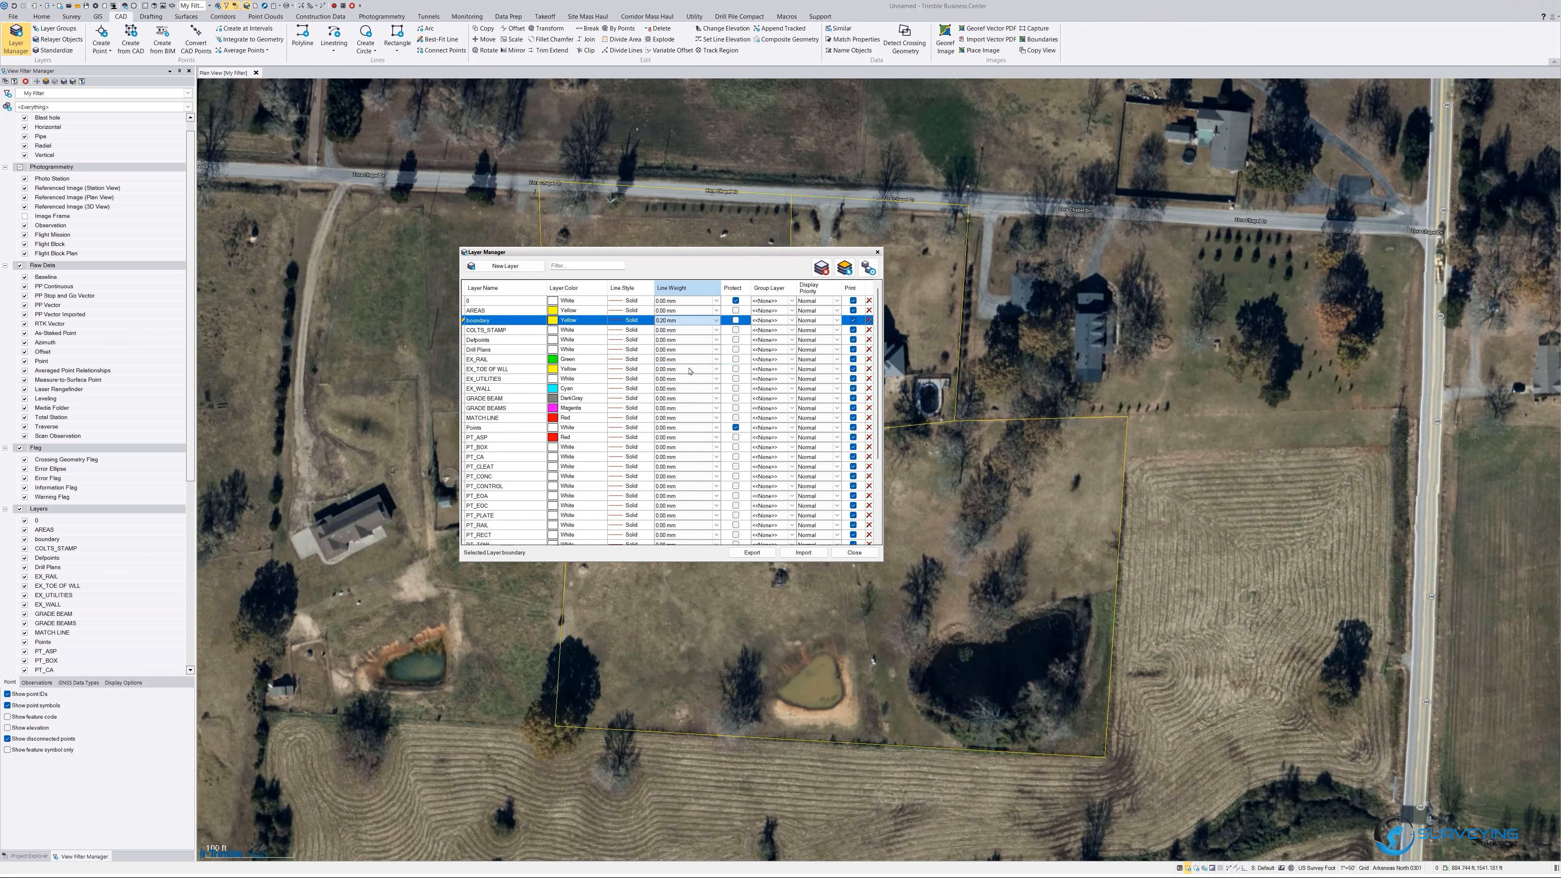
click(878, 253)
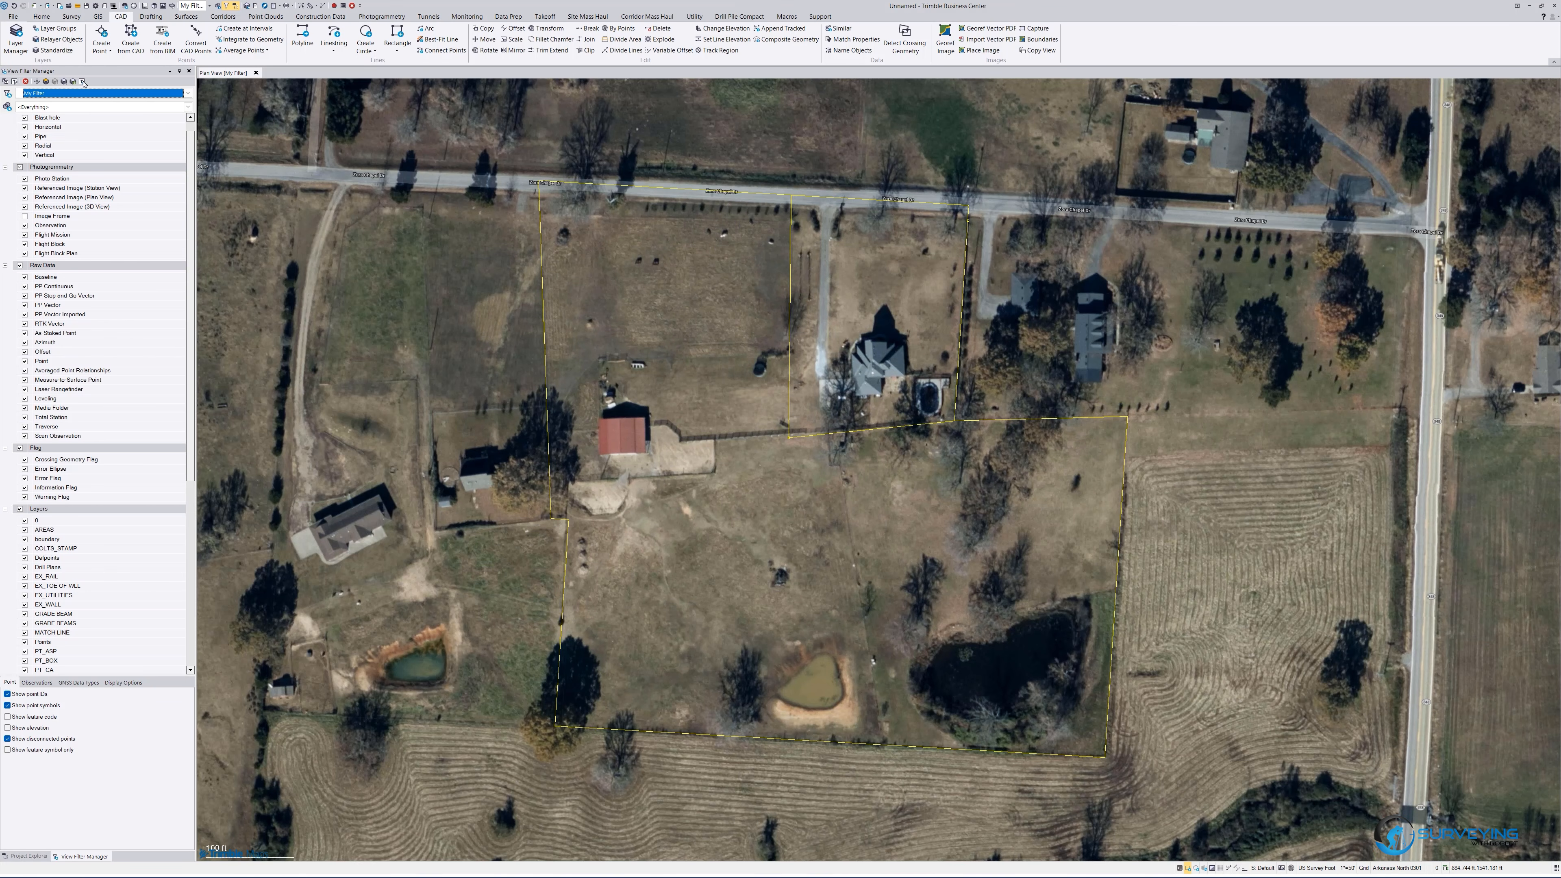
Start the KML/KMZ export and window-select the boundary lines as the data to export.
click(50, 17)
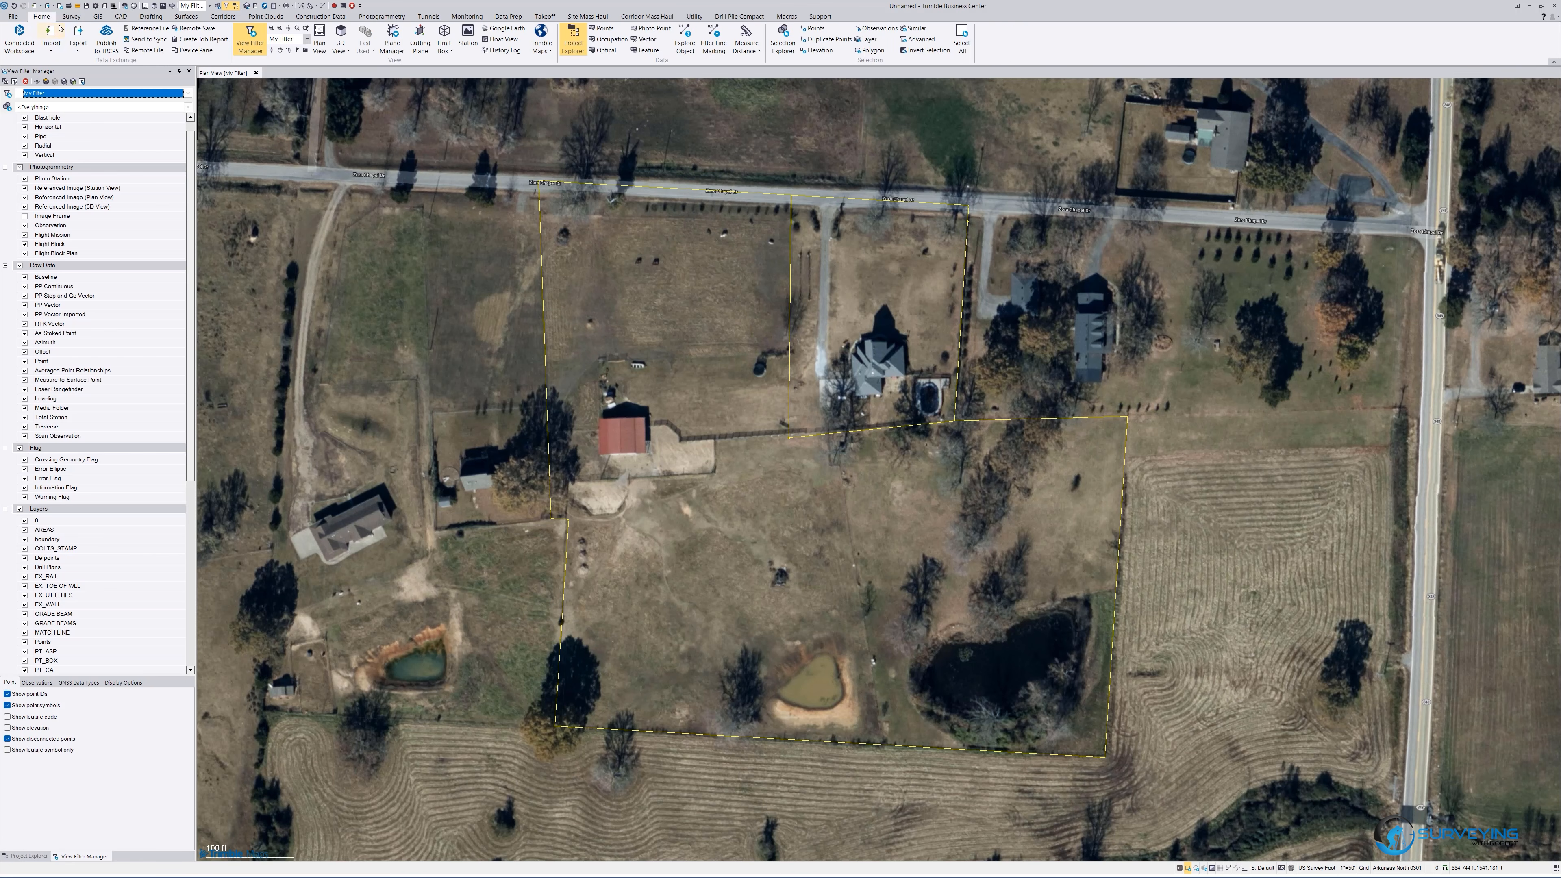
click(77, 32)
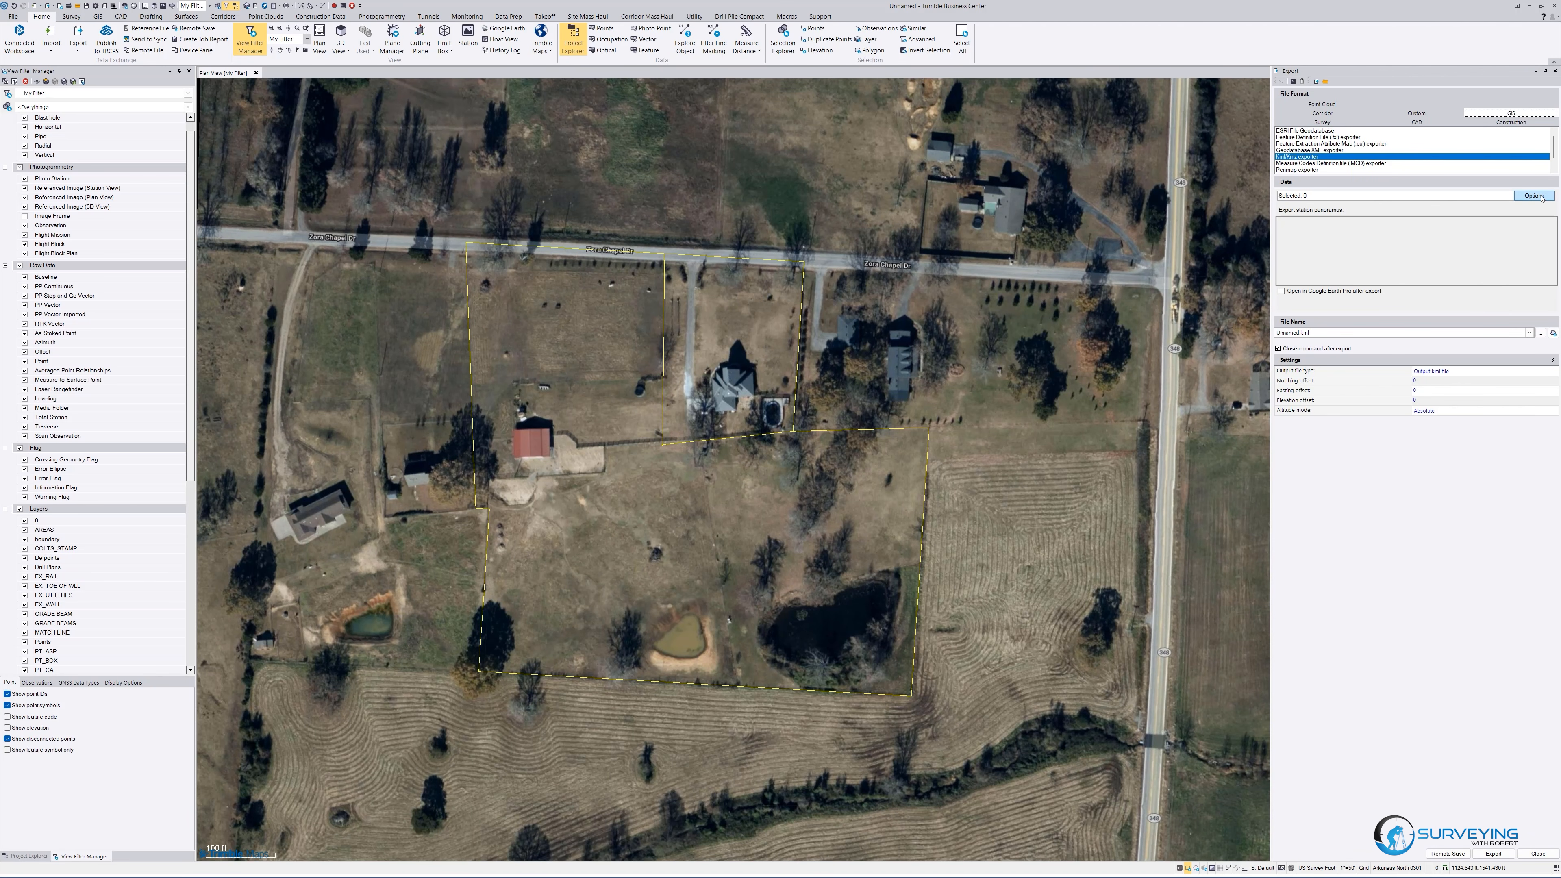
click(1343, 196)
drag(420, 174, 1055, 754)
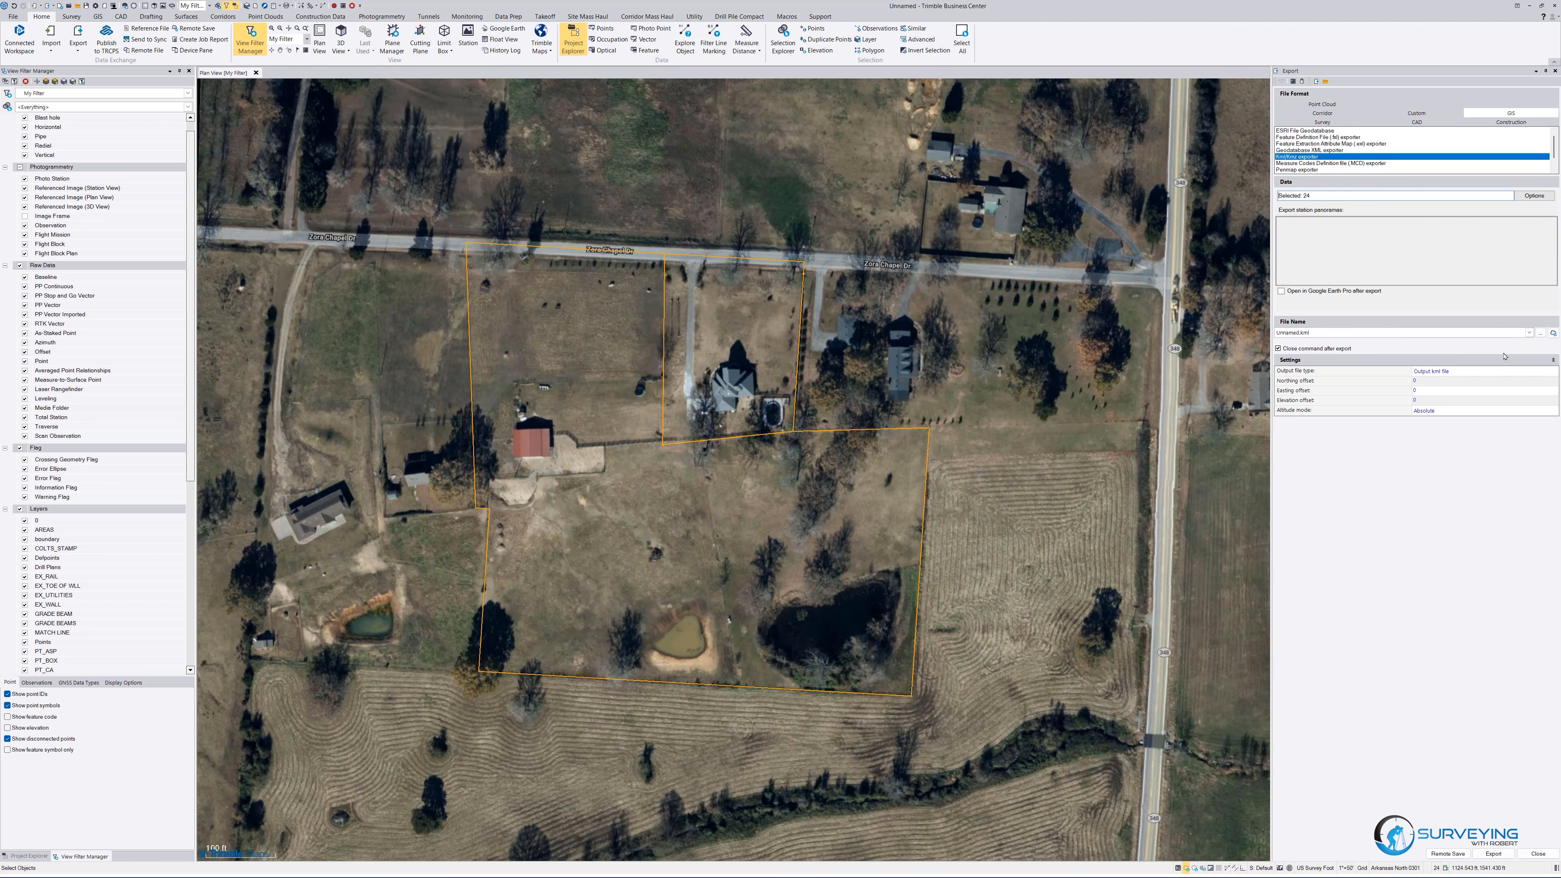
Set the export file to Rudy AR.kml in the Documents > Surveying With Robert folder.
click(1540, 333)
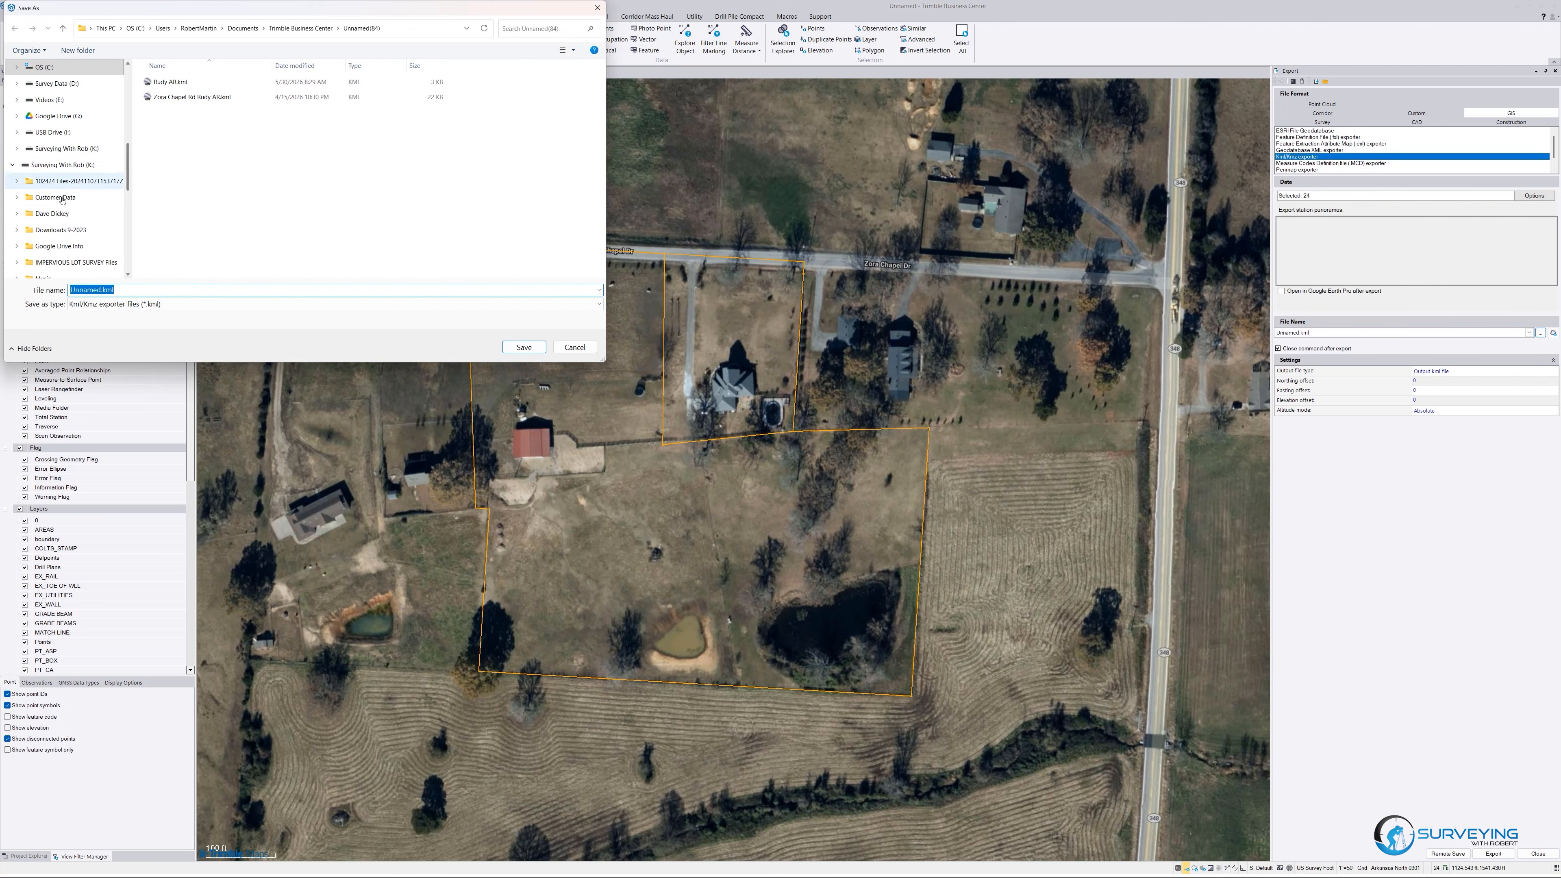
scroll(53, 118, up, 1)
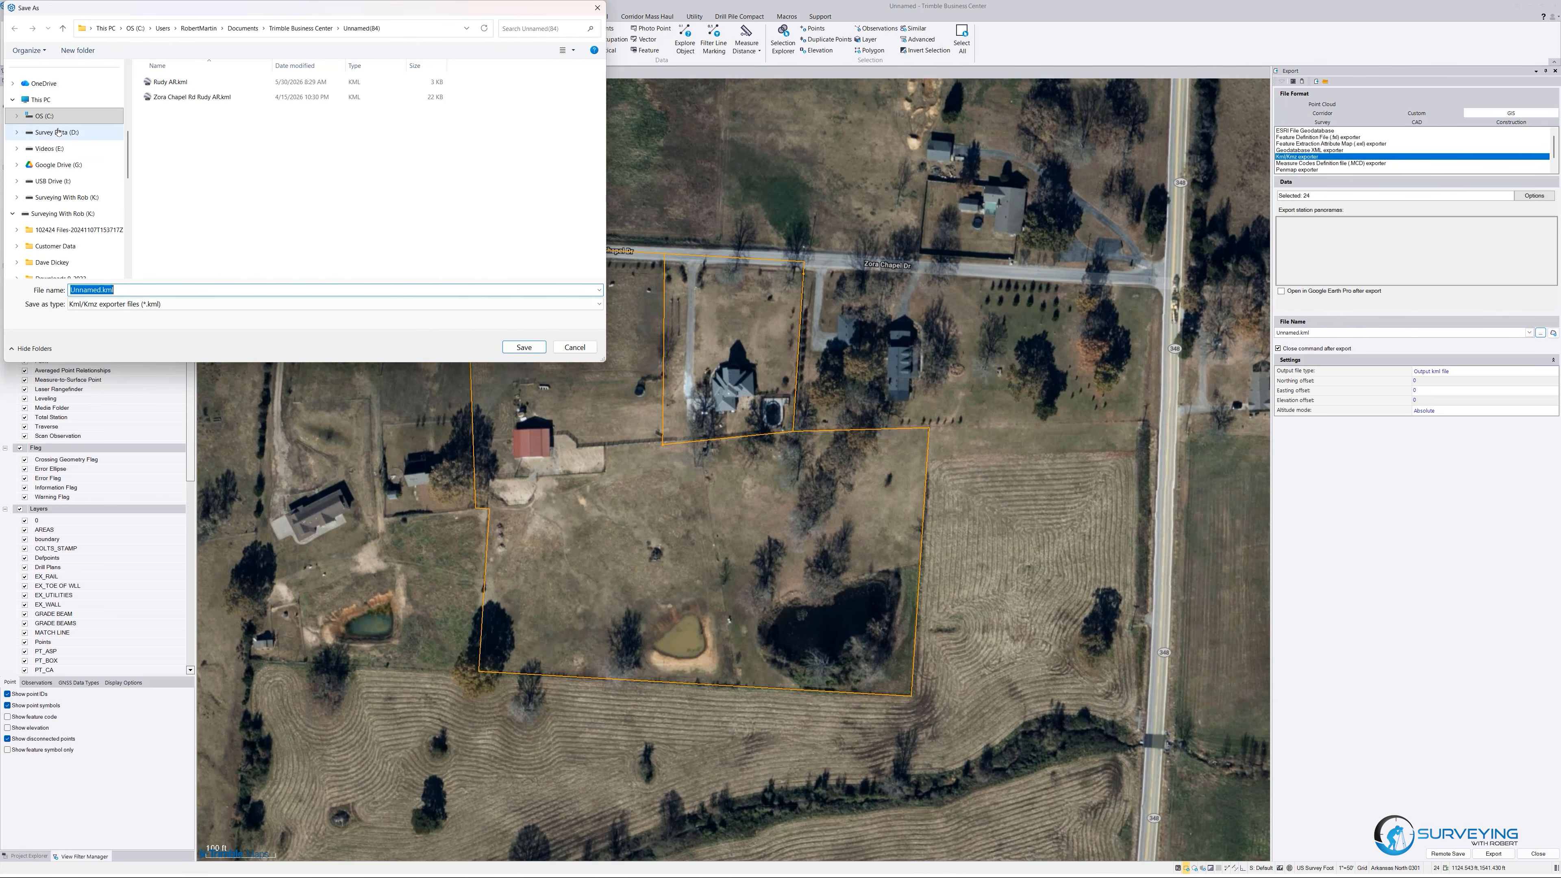
scroll(58, 129, up, 5)
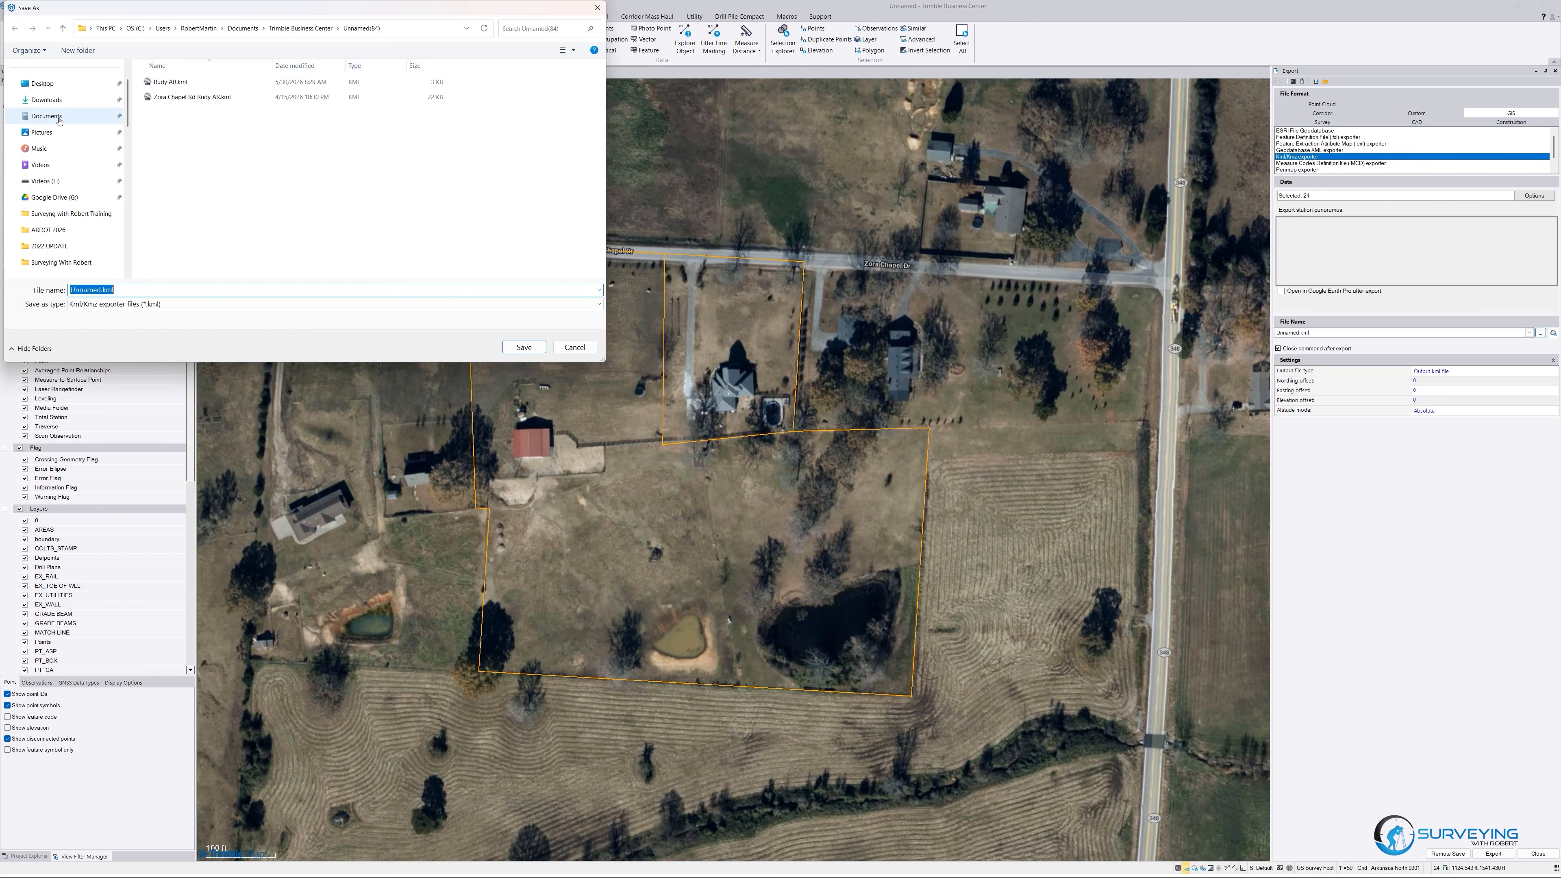
click(59, 117)
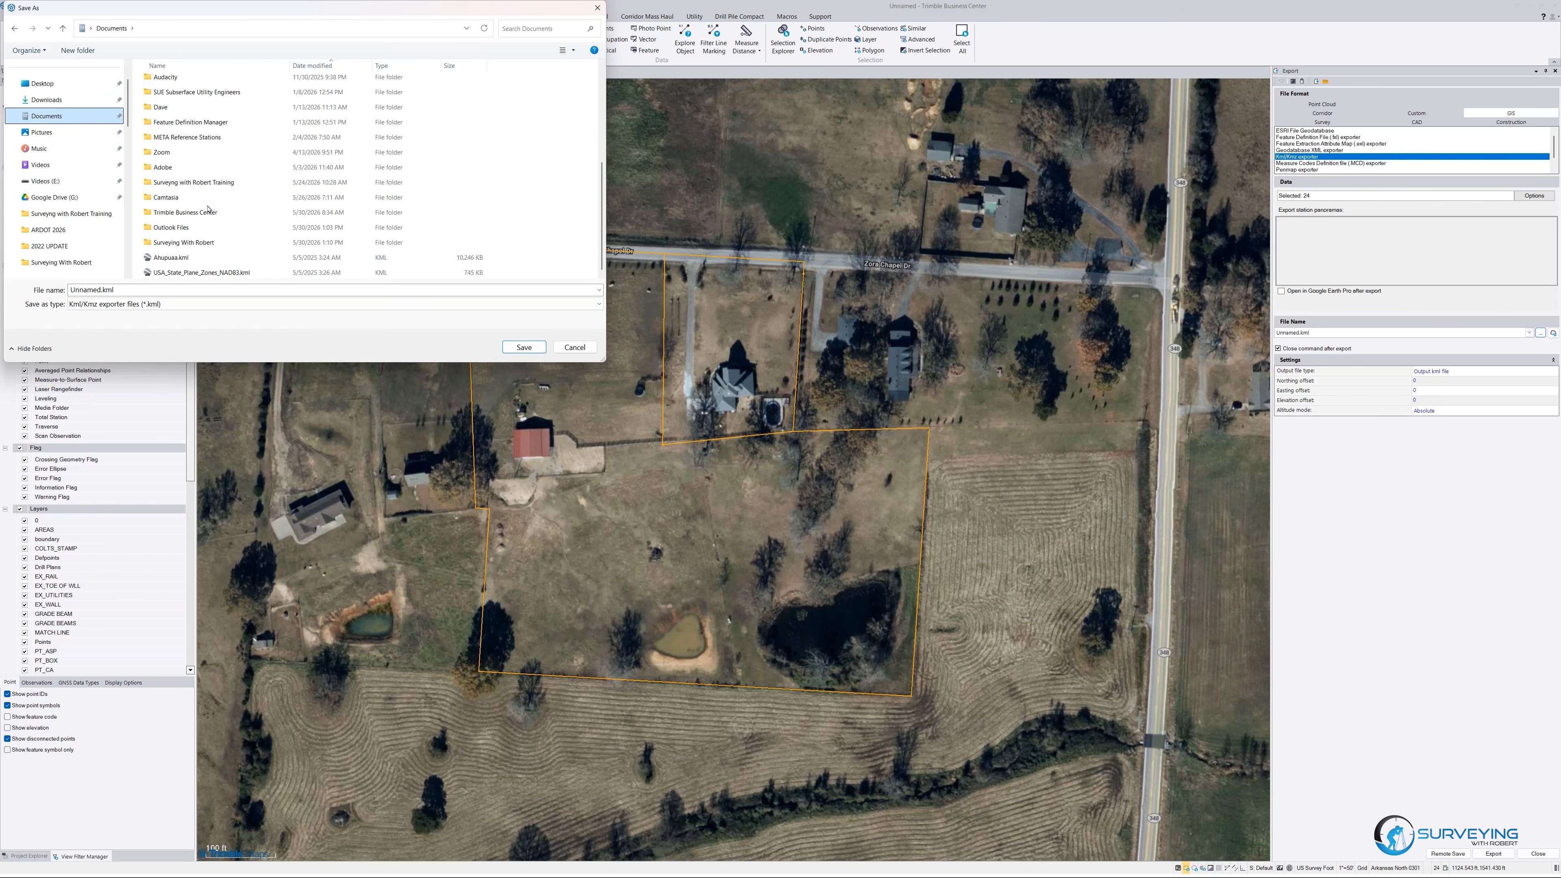
double_click(191, 242)
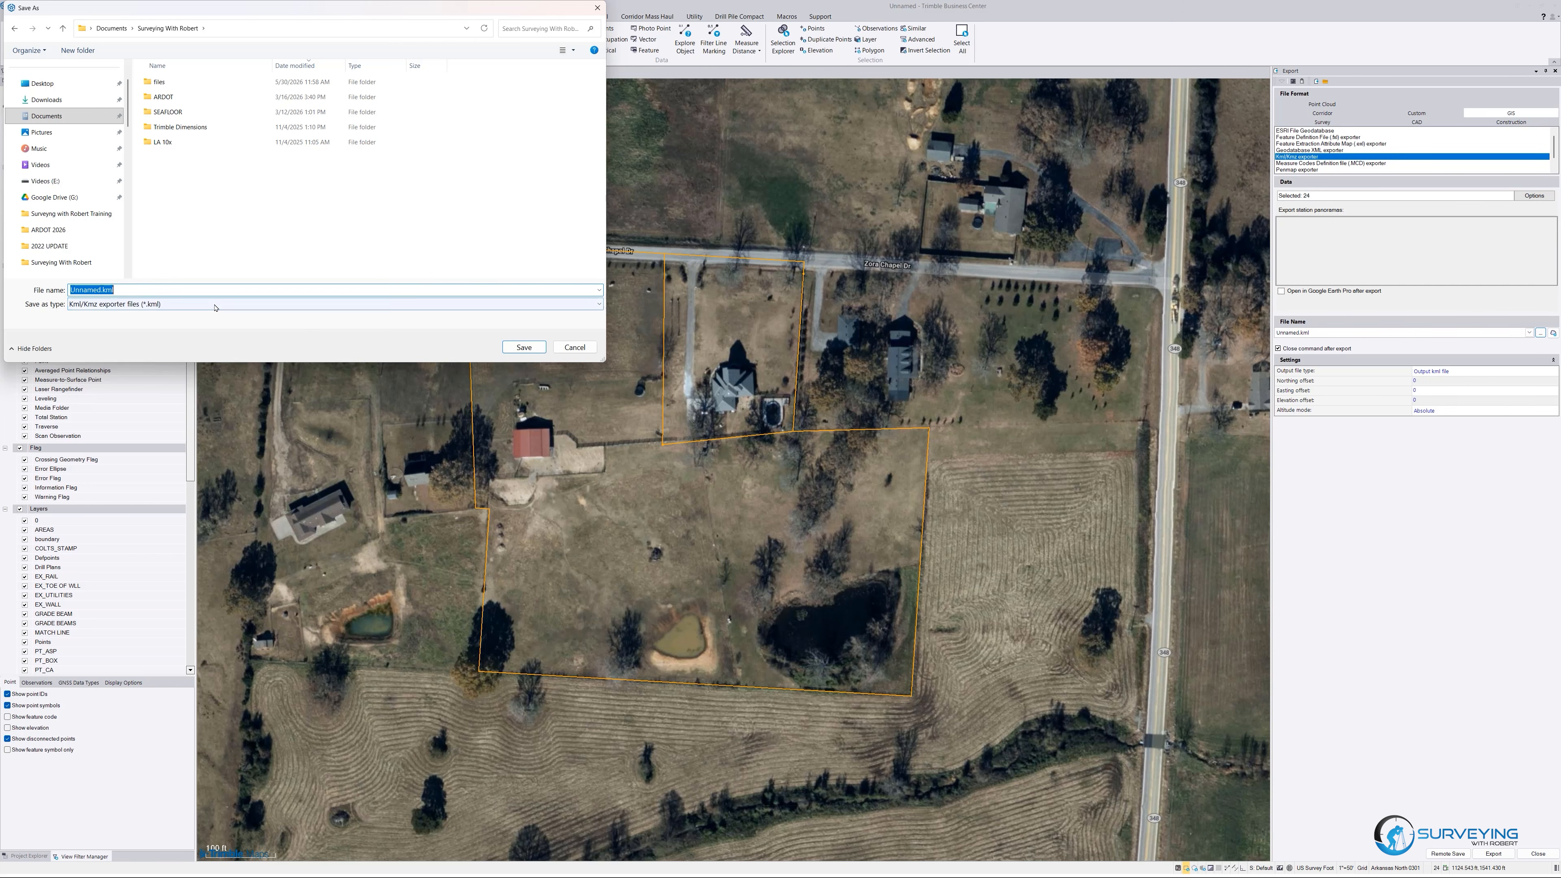
text(Rudy AR)
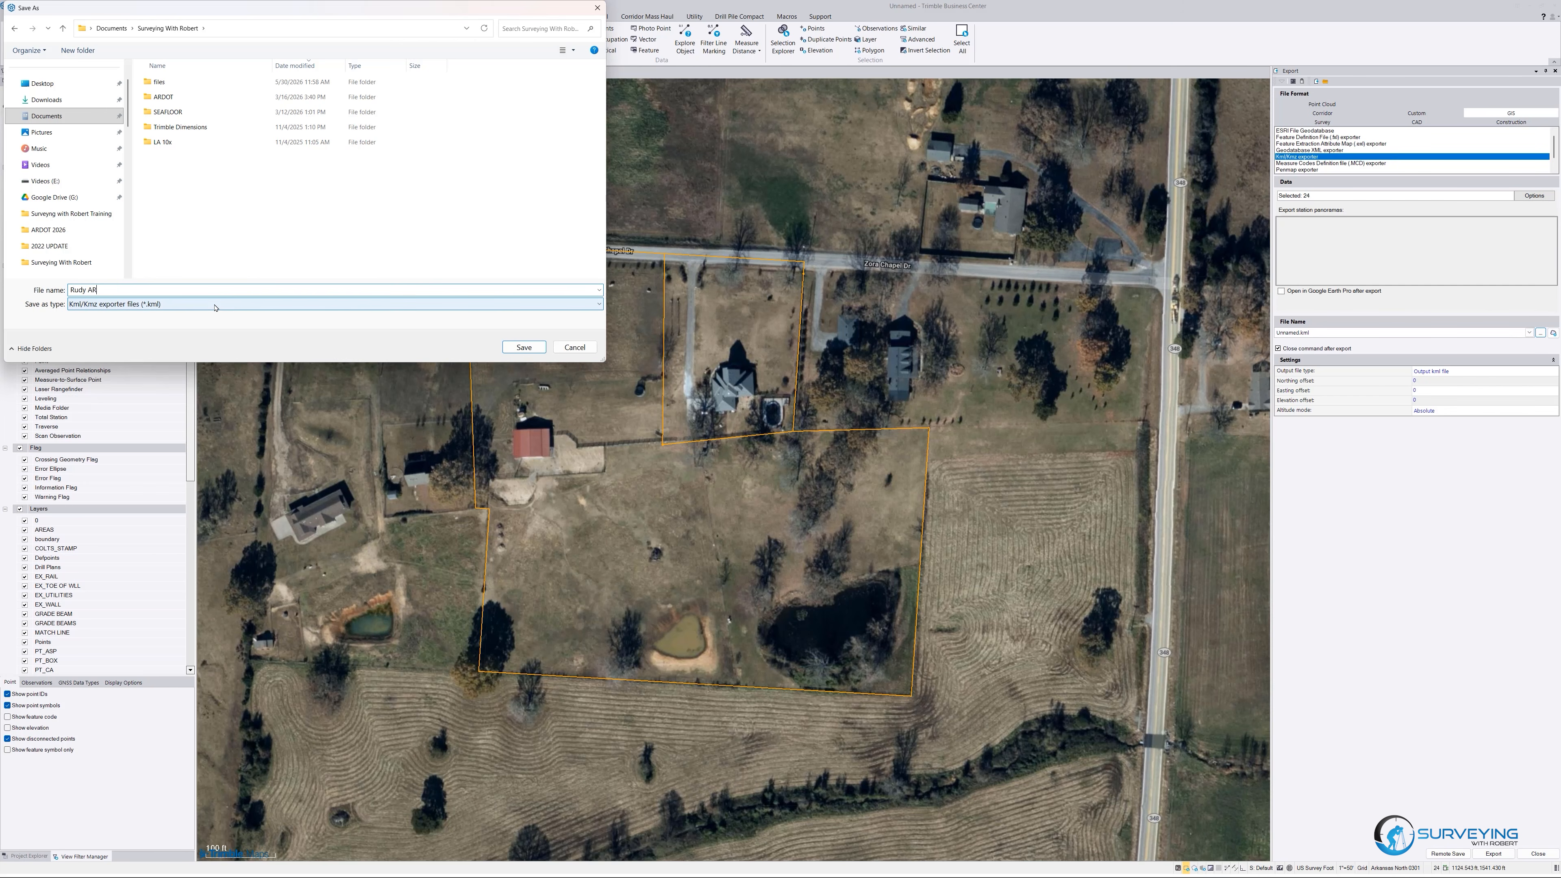
click(527, 348)
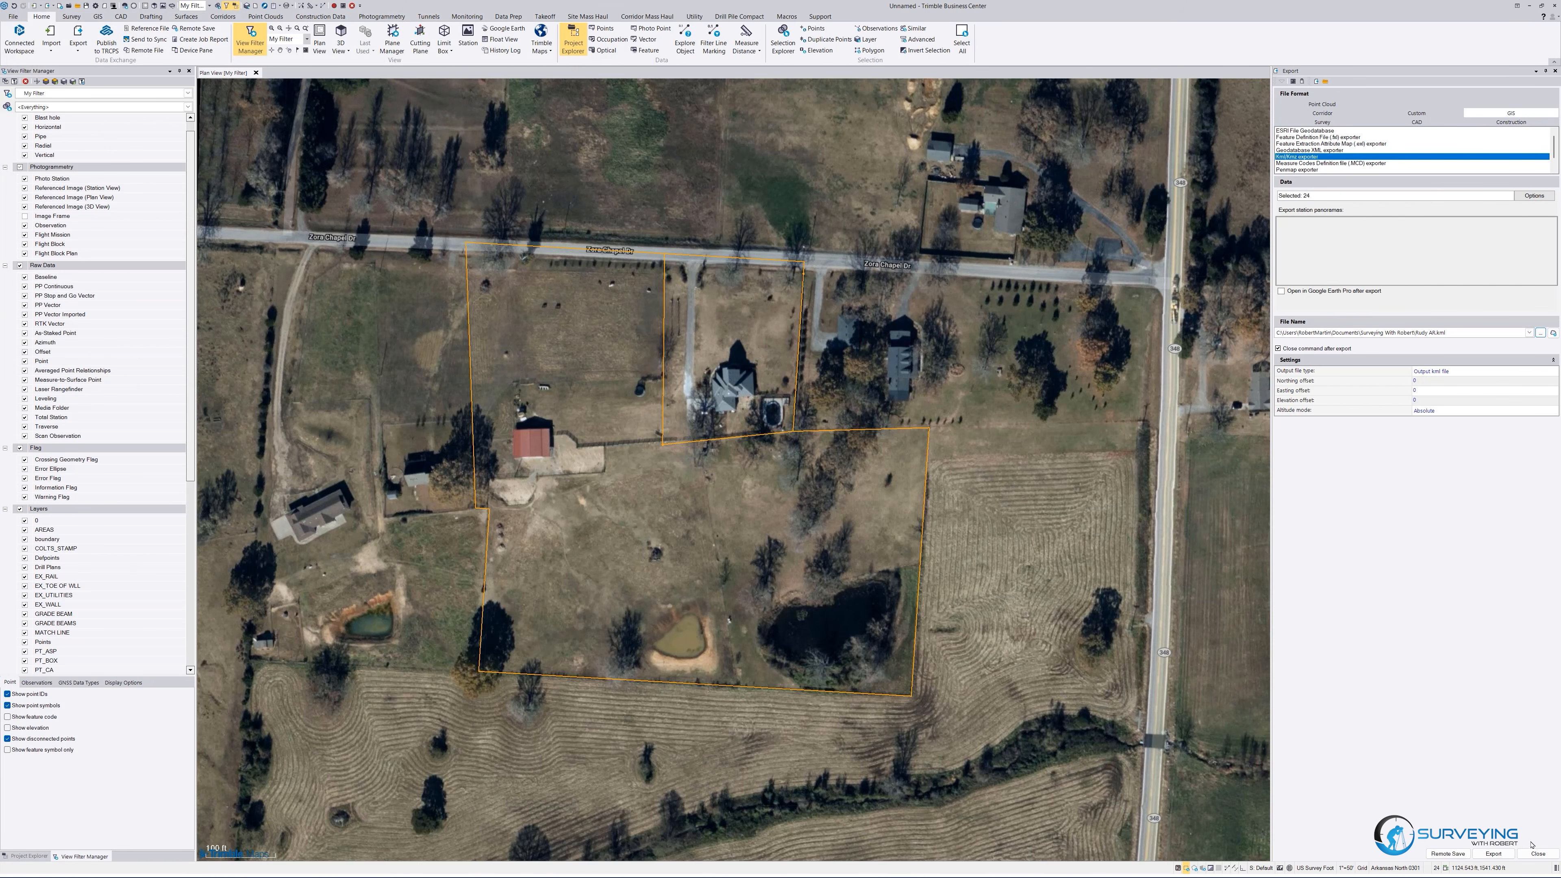
Run the KML export and decline generating a report.
click(1492, 854)
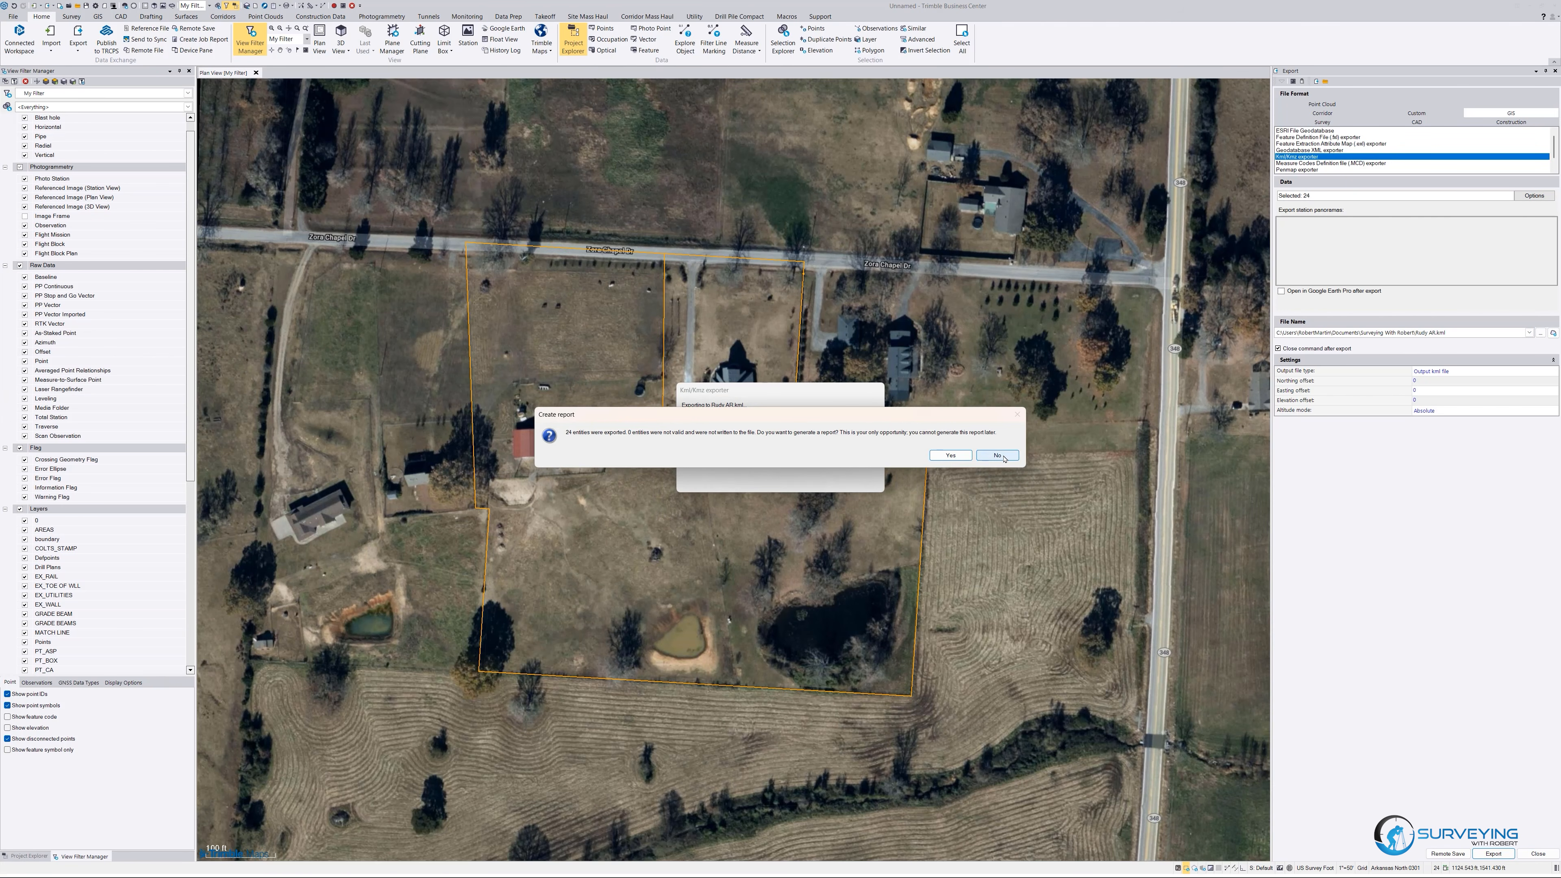
click(997, 455)
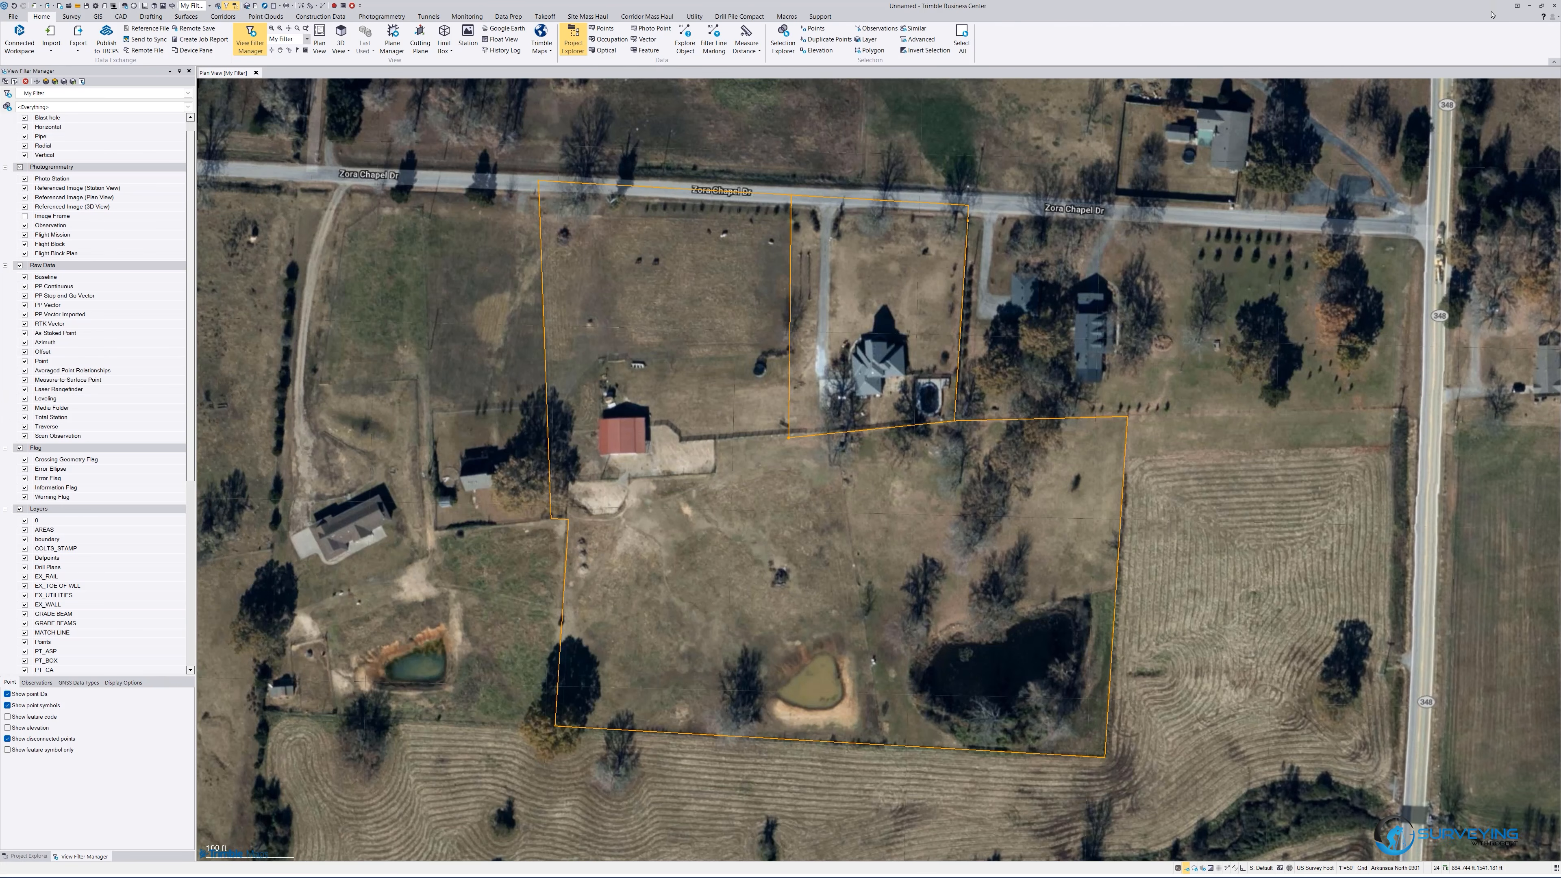
Minimize the surveying programs and switch to Google My Maps in the browser.
click(1528, 6)
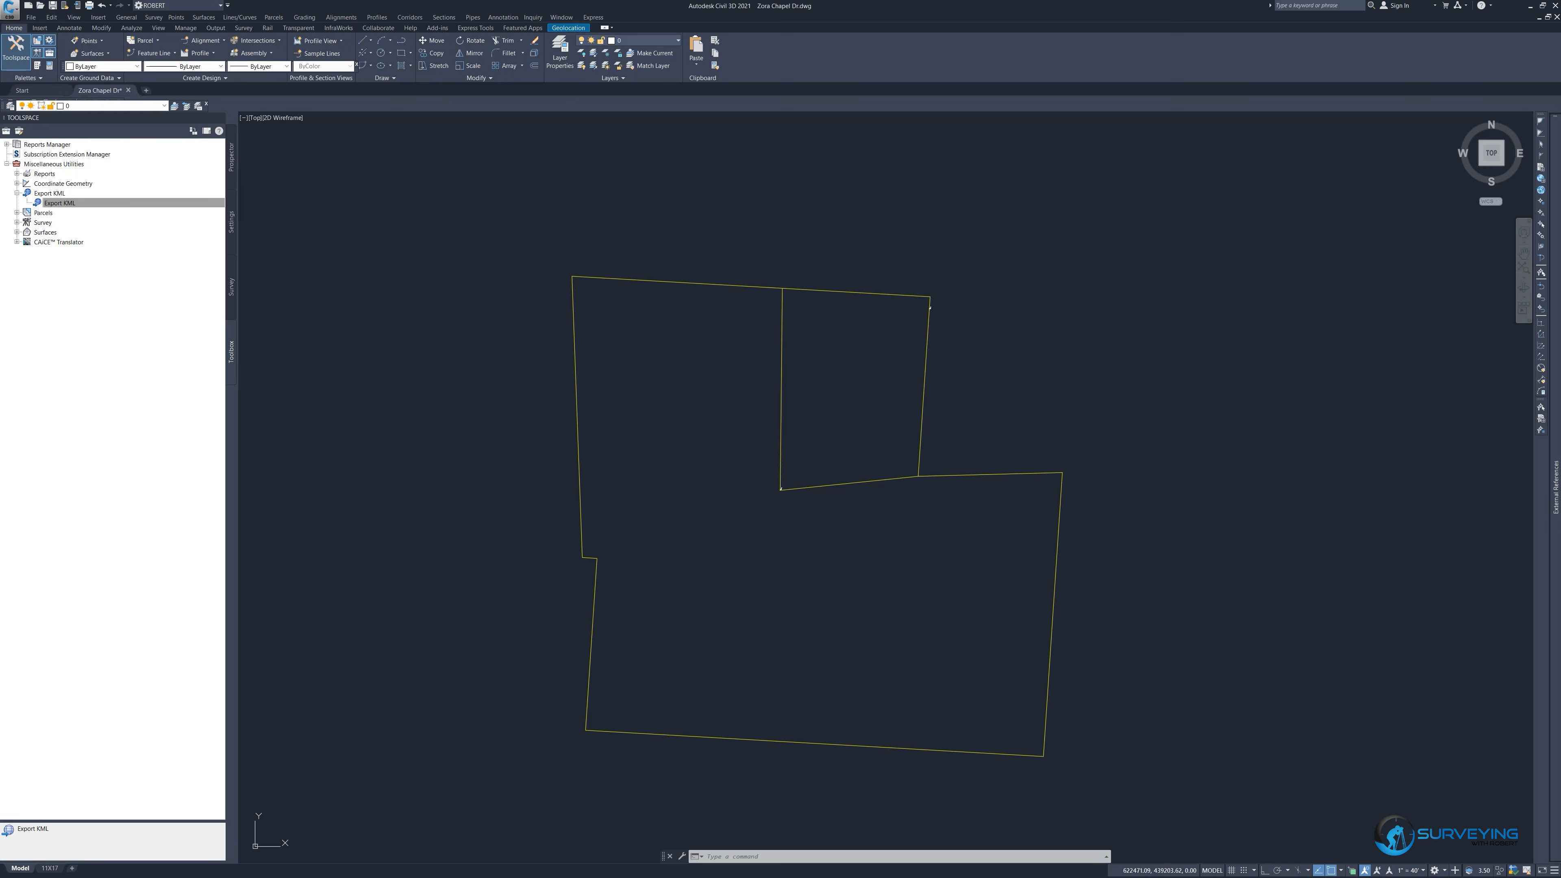
click(1529, 6)
mouse_move(715, 867)
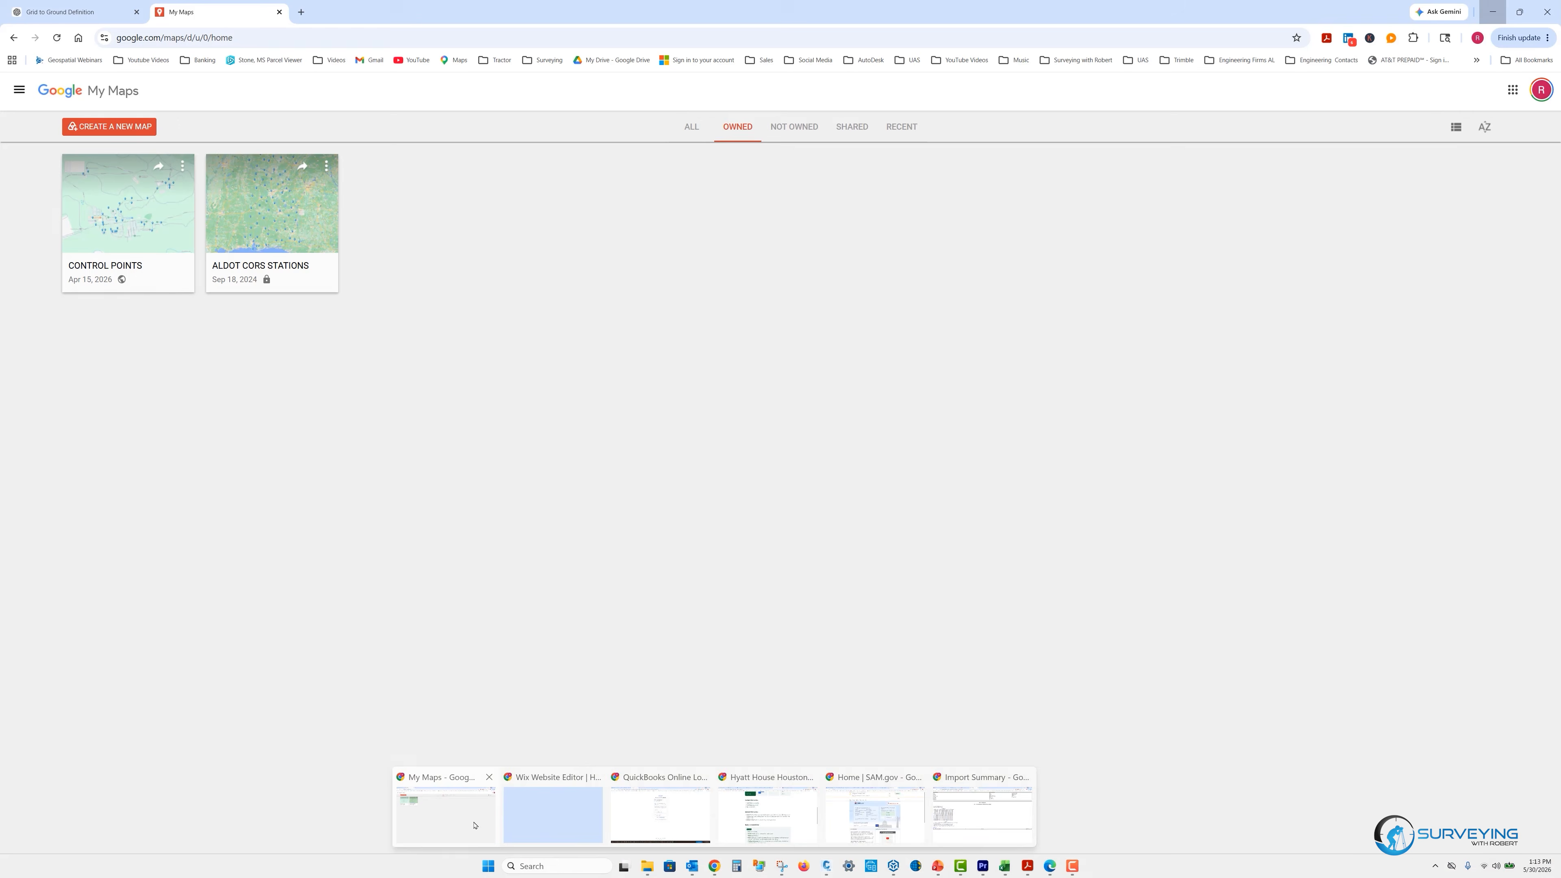
click(444, 812)
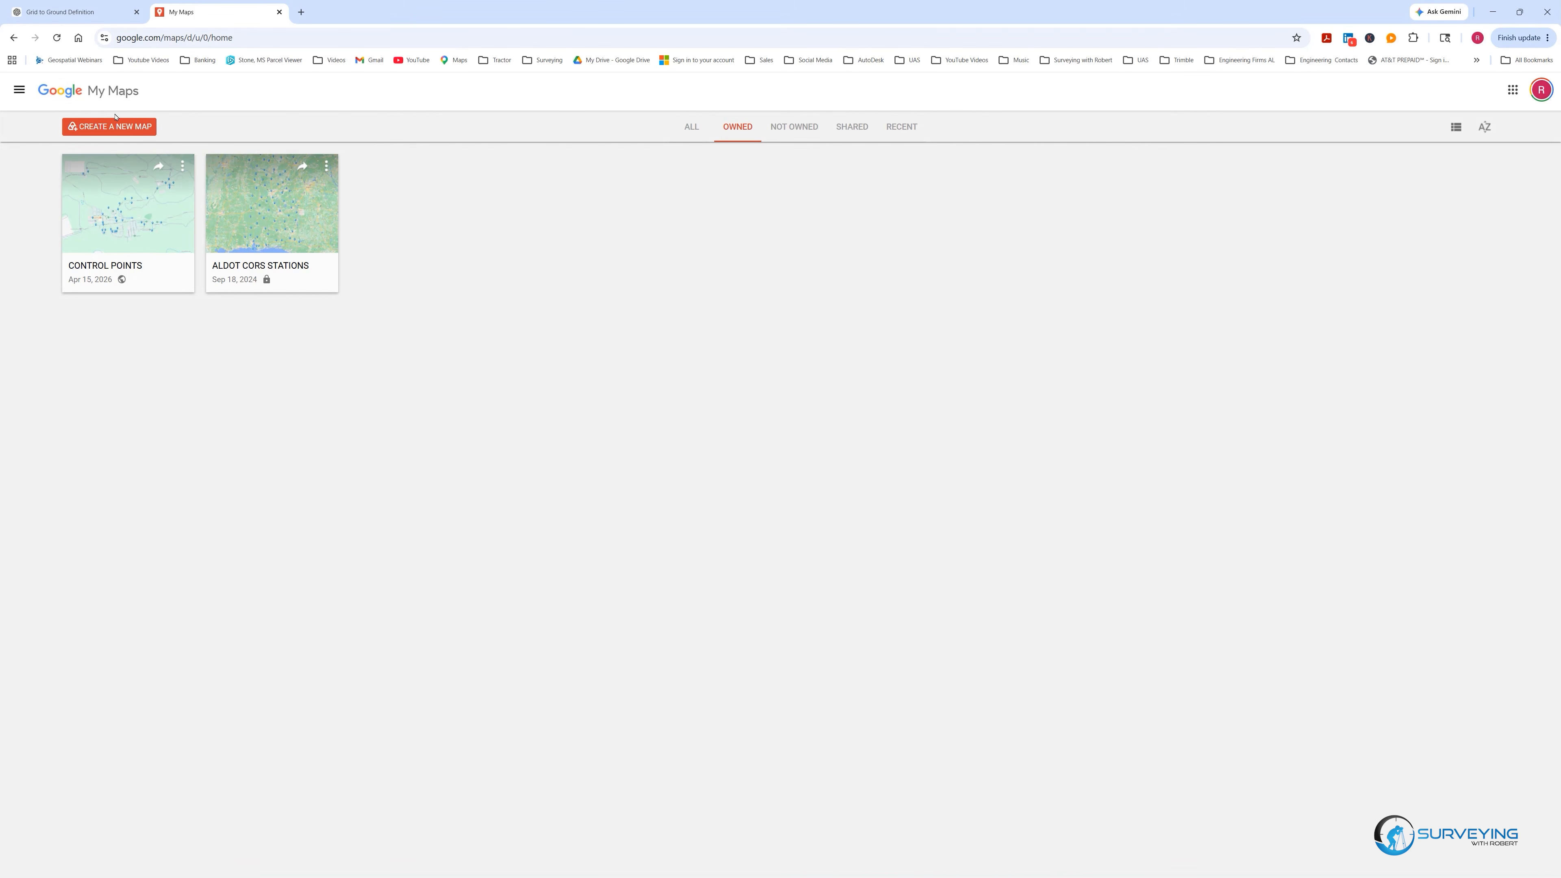
Create a new blank map in Google My Maps.
click(111, 127)
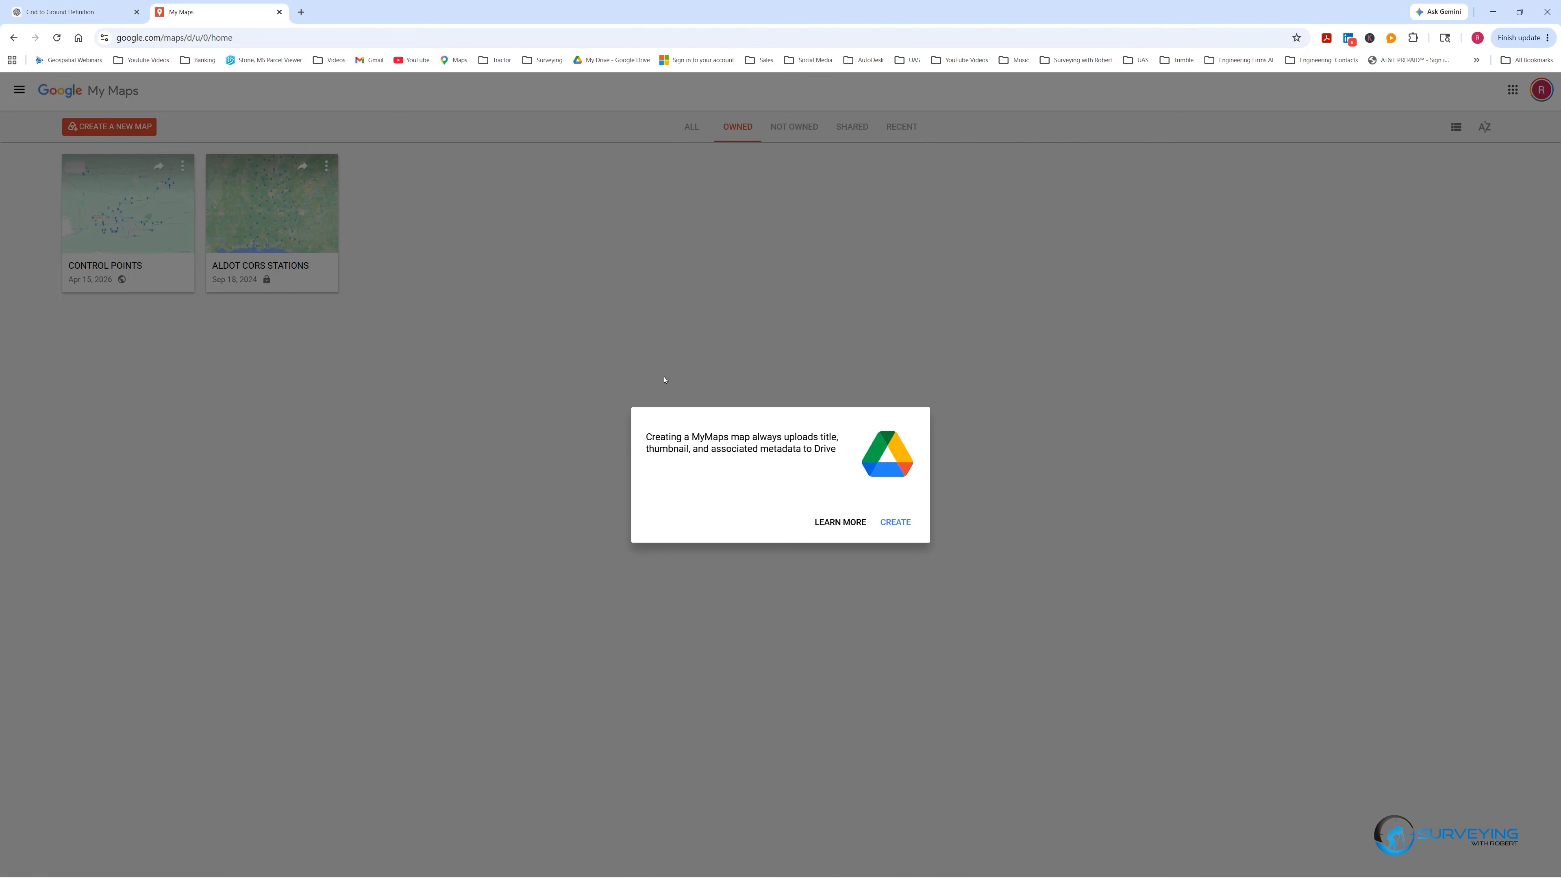
click(895, 523)
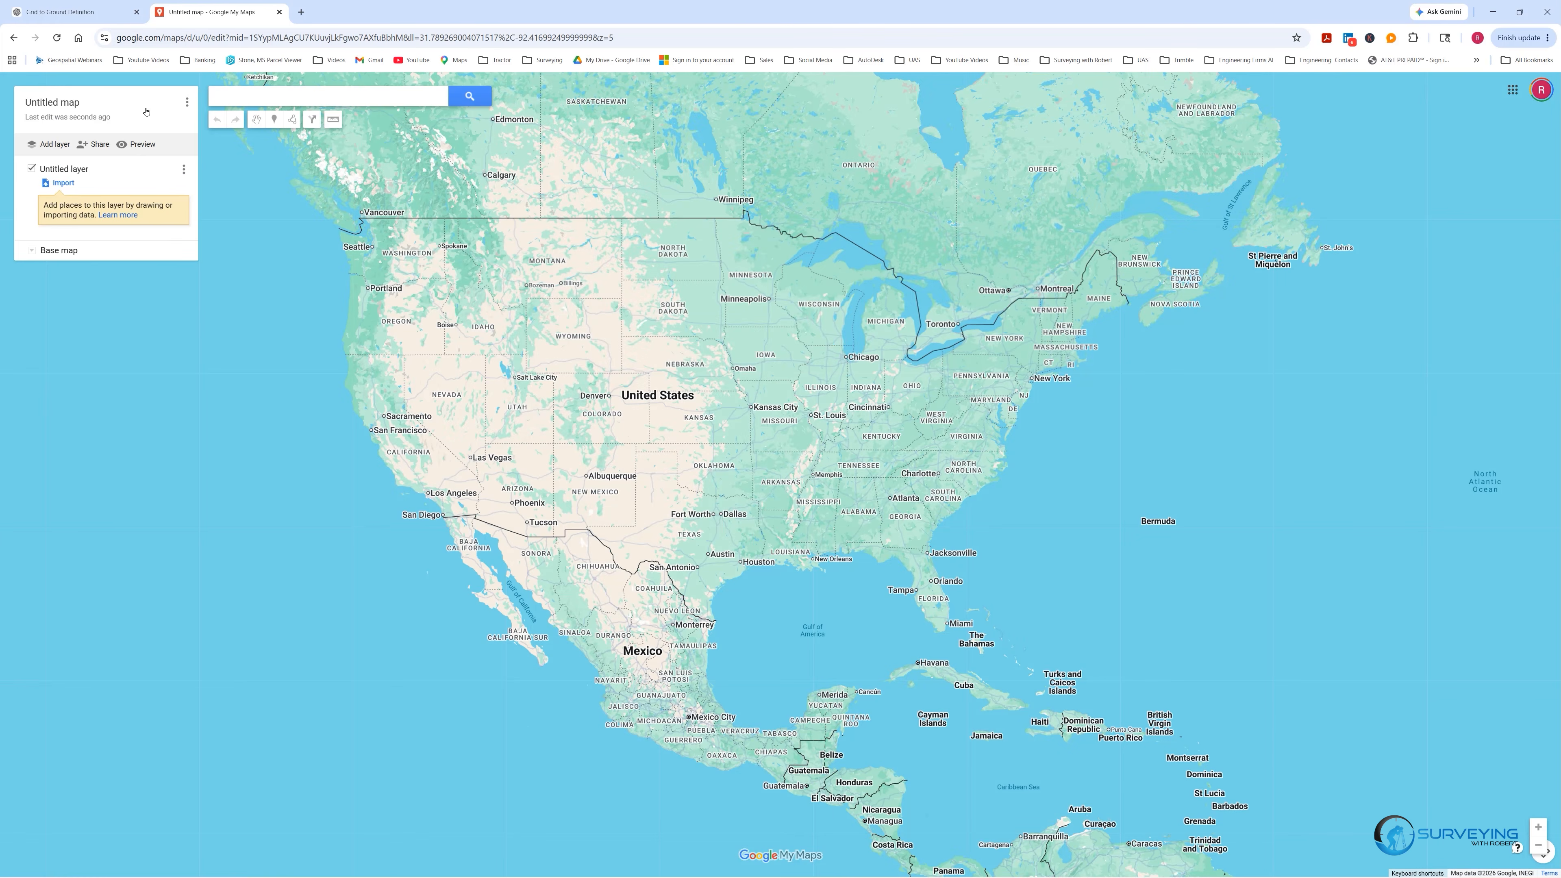
click(187, 103)
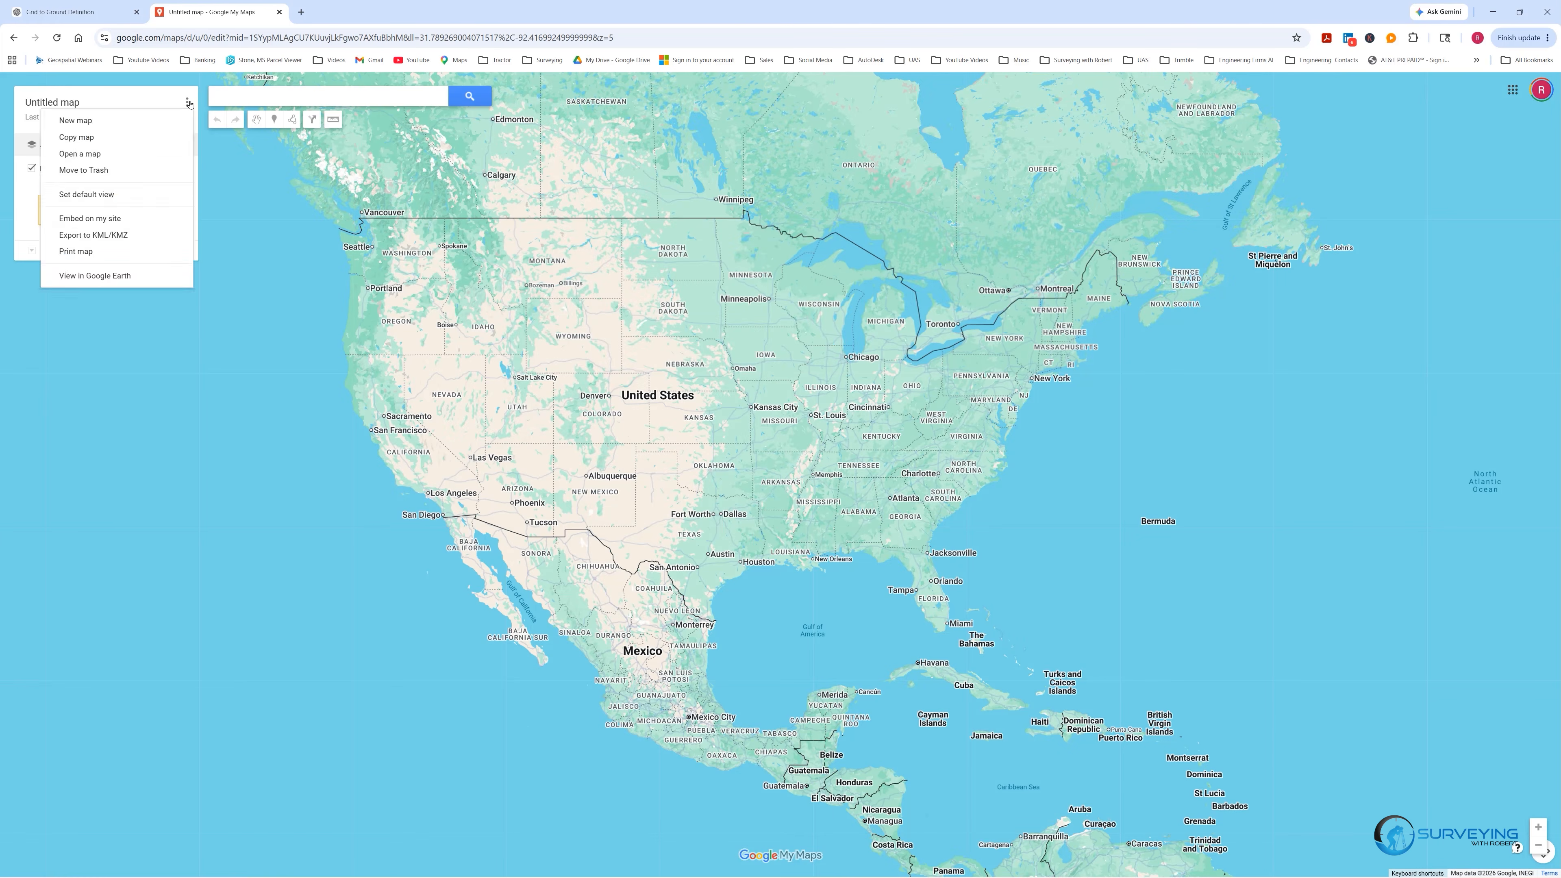
click(138, 121)
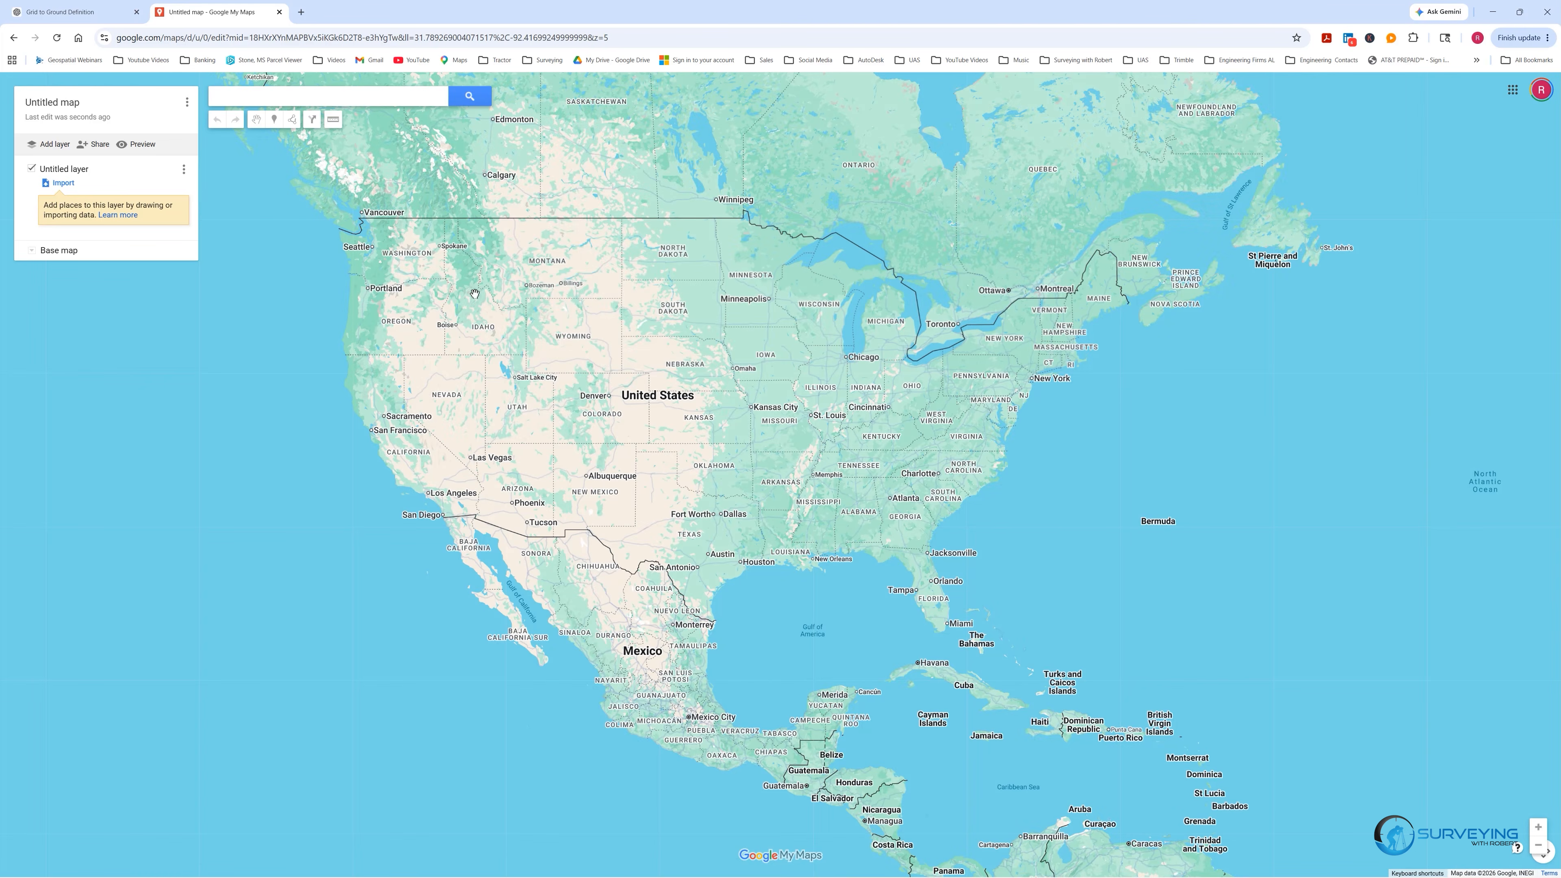
Set the map title to Rudy Ar and save it.
click(40, 102)
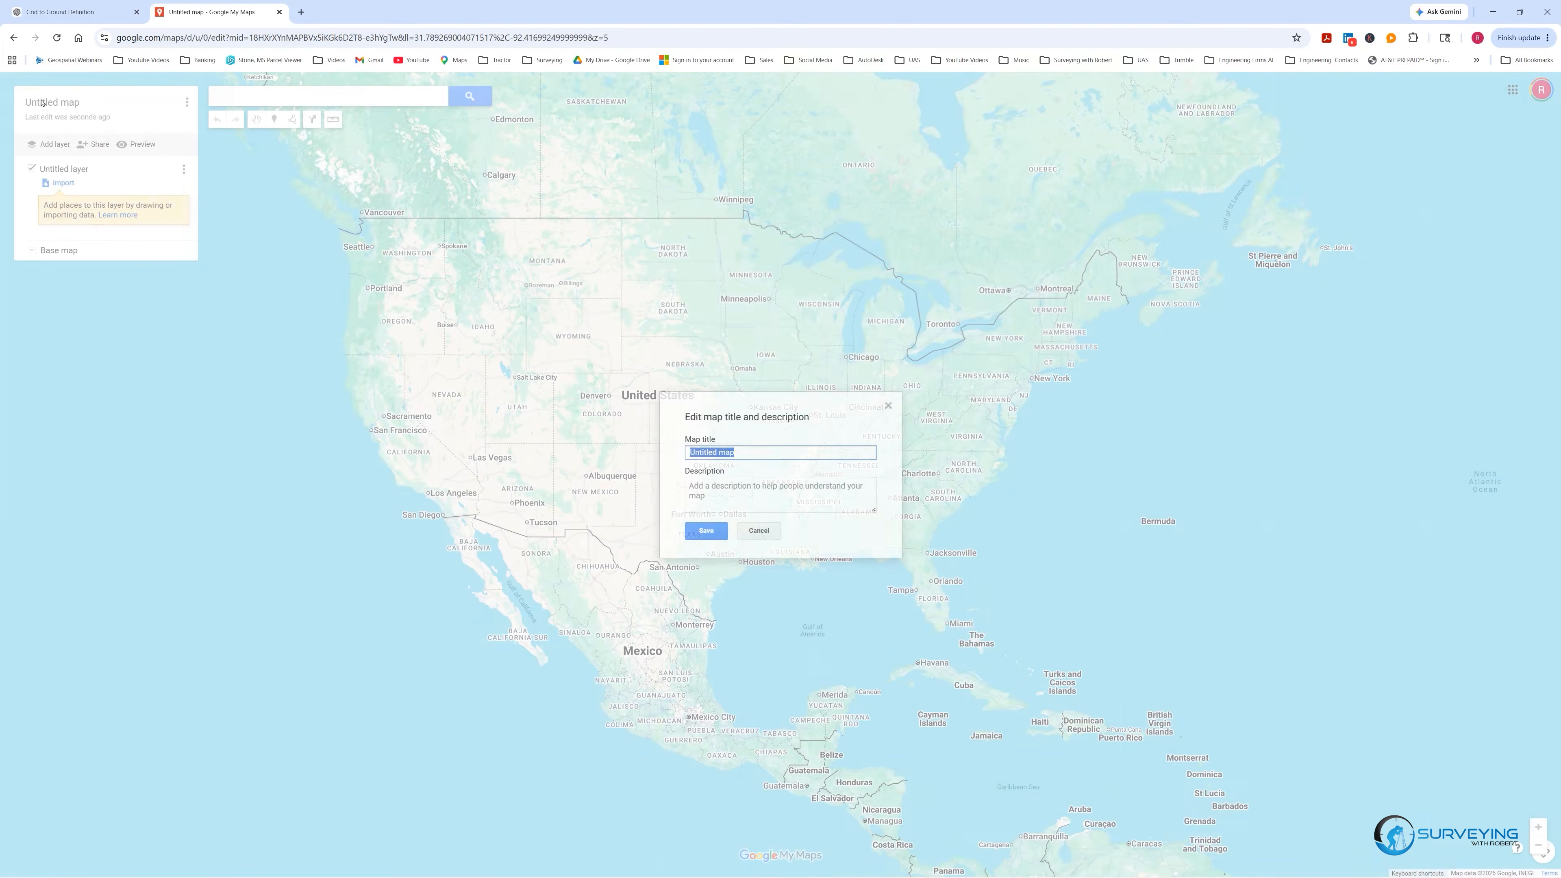
text(Rudy Ar)
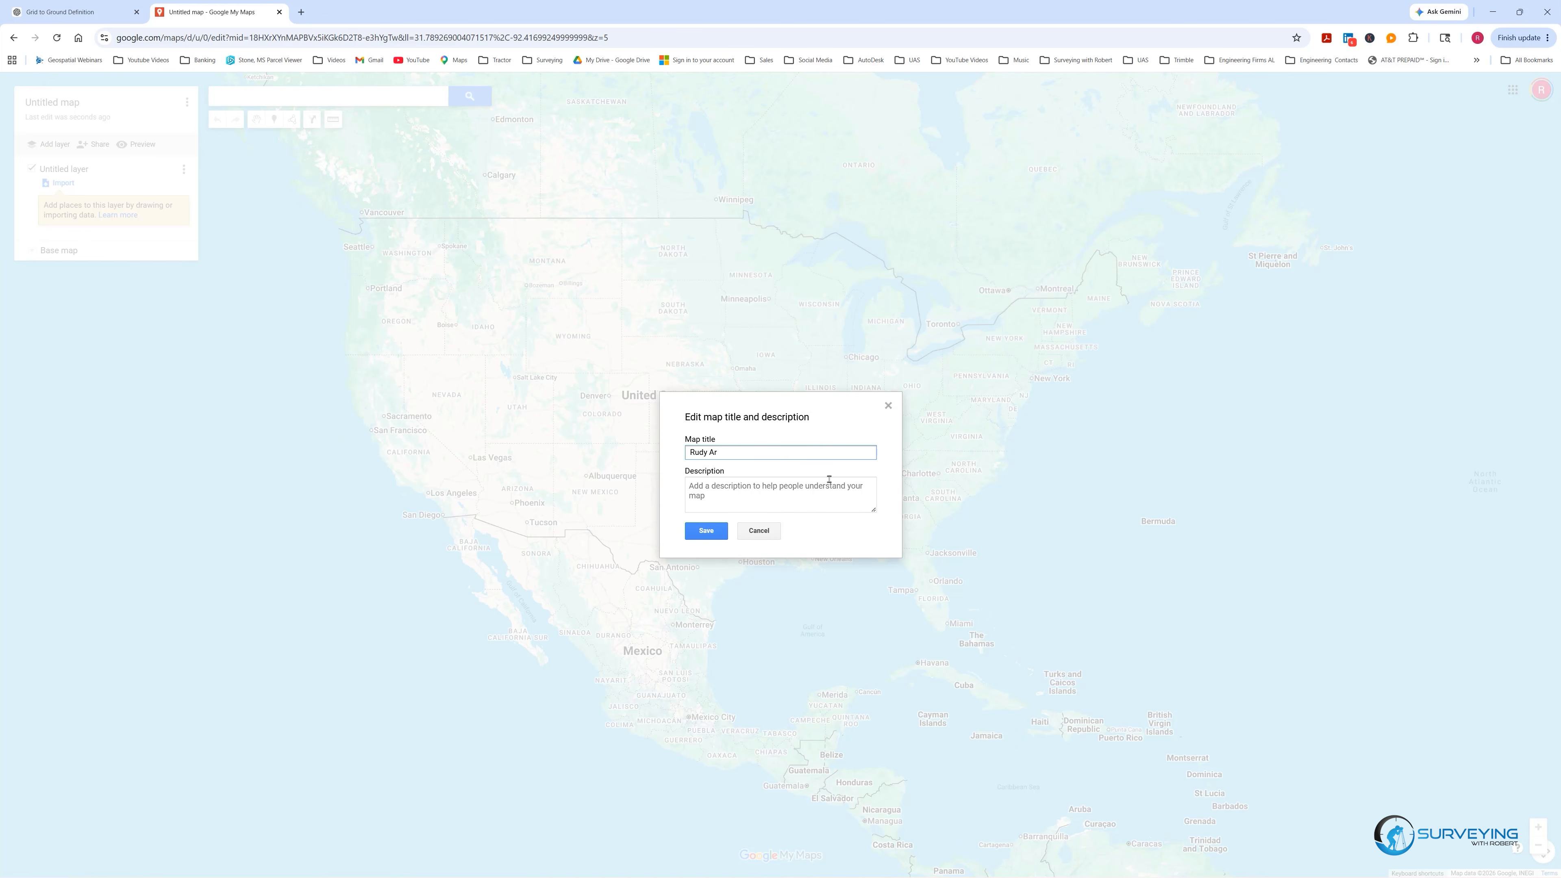
click(705, 531)
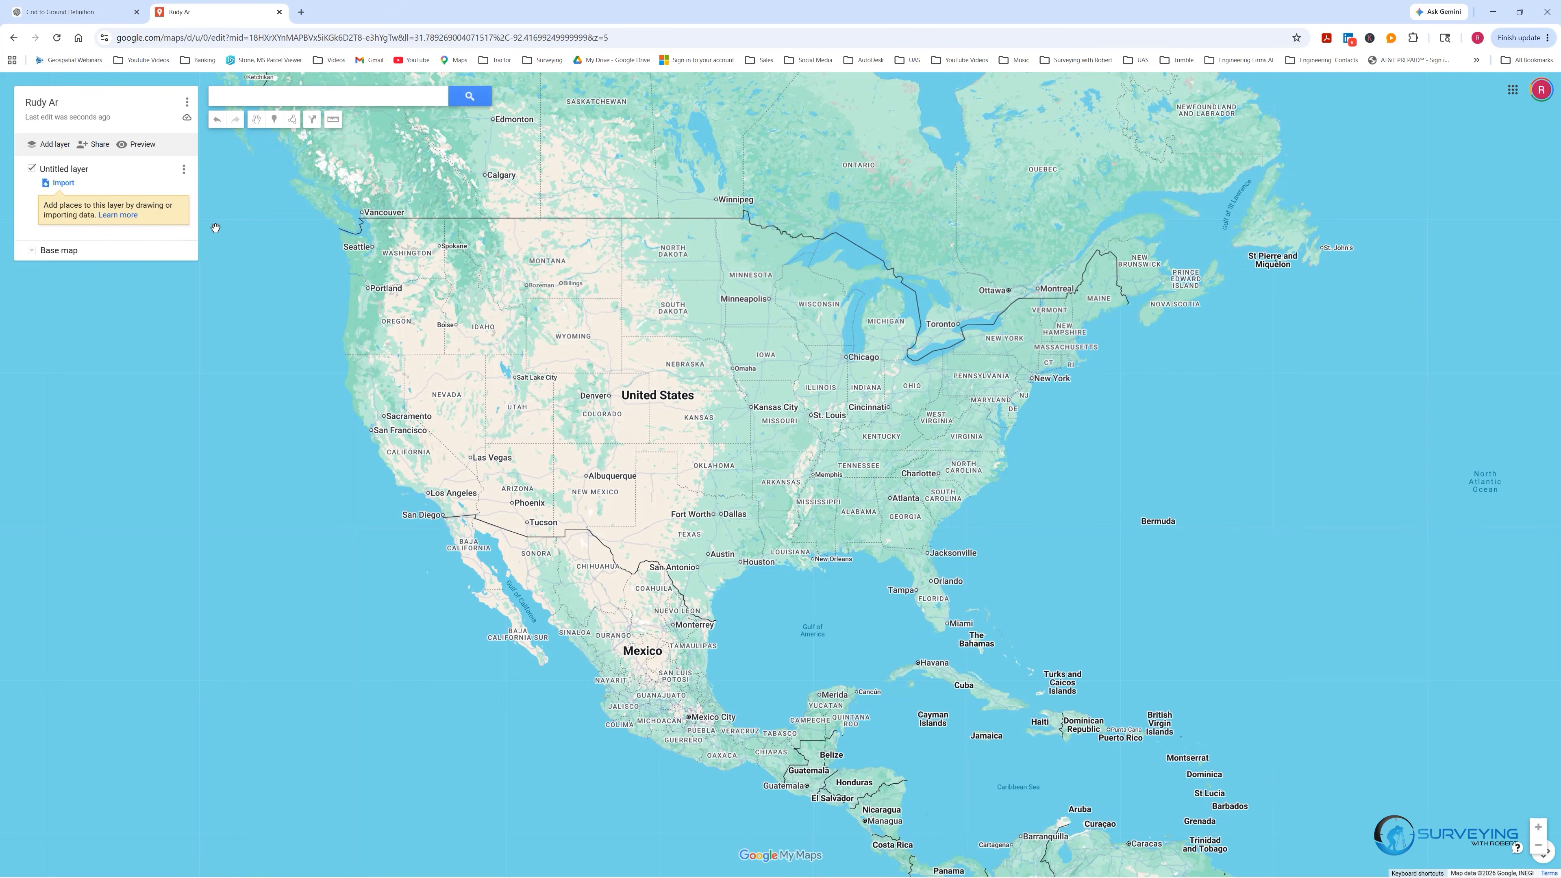
Import the Rudy AR.kml file into the map's untitled layer.
click(61, 183)
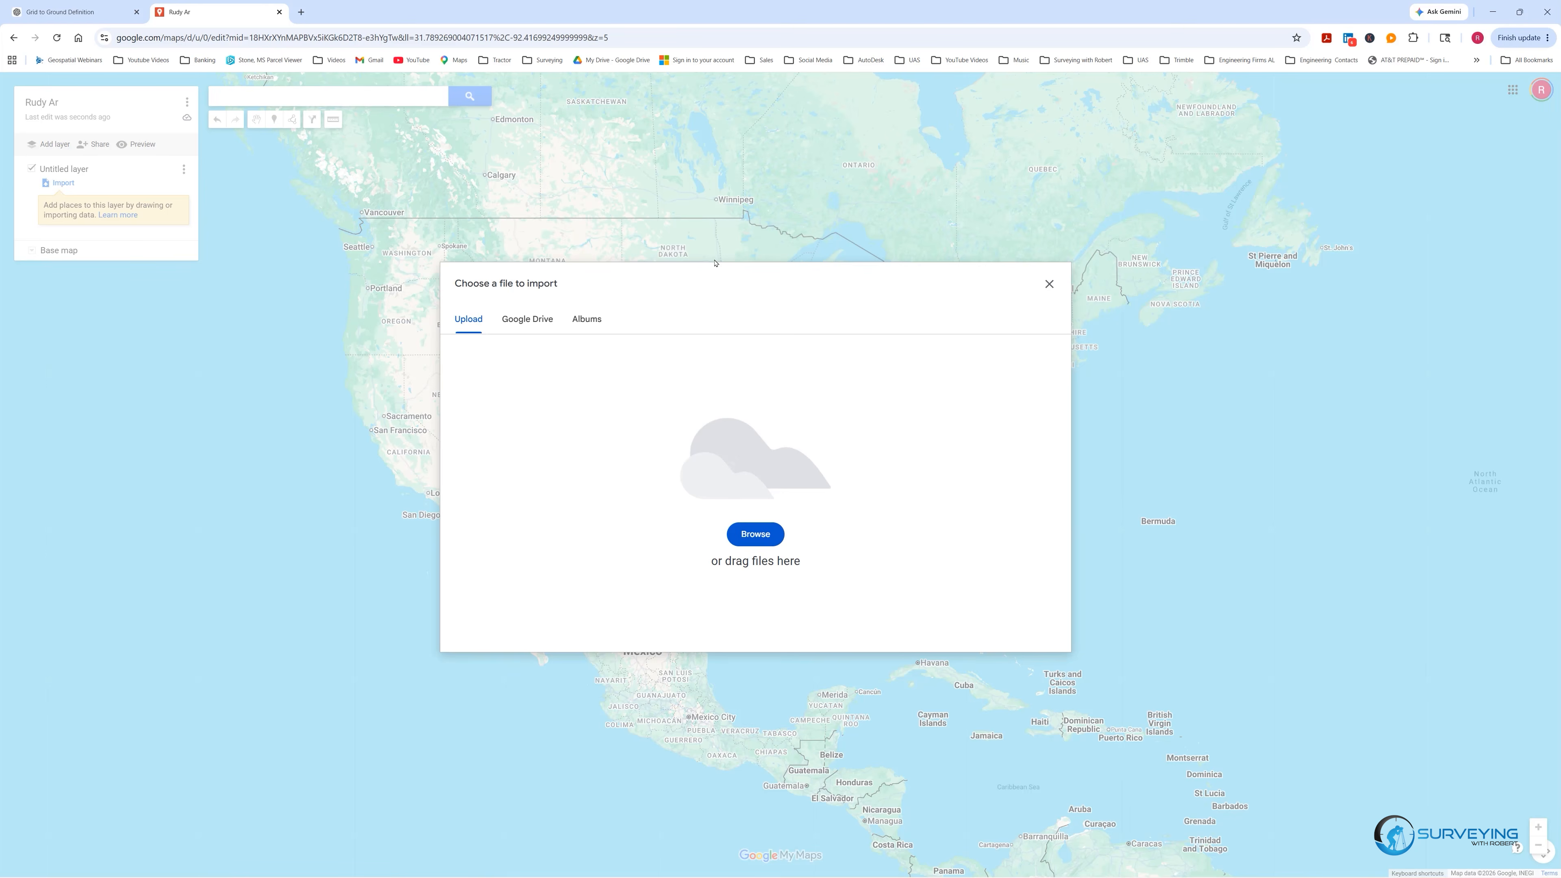
drag(1560, 160, 747, 478)
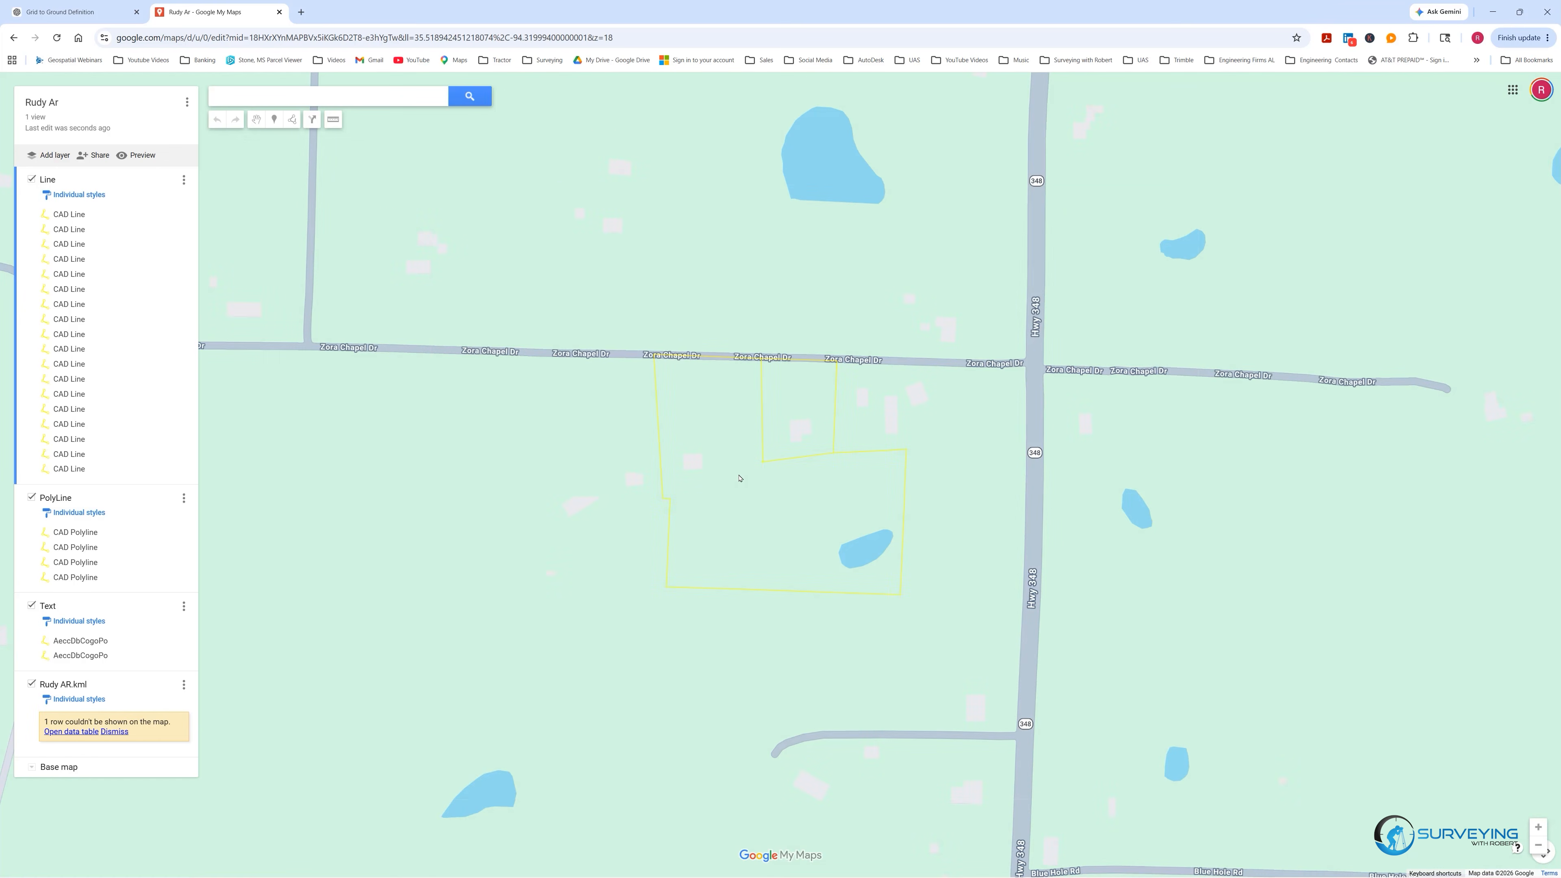
scroll(775, 447, up, 3)
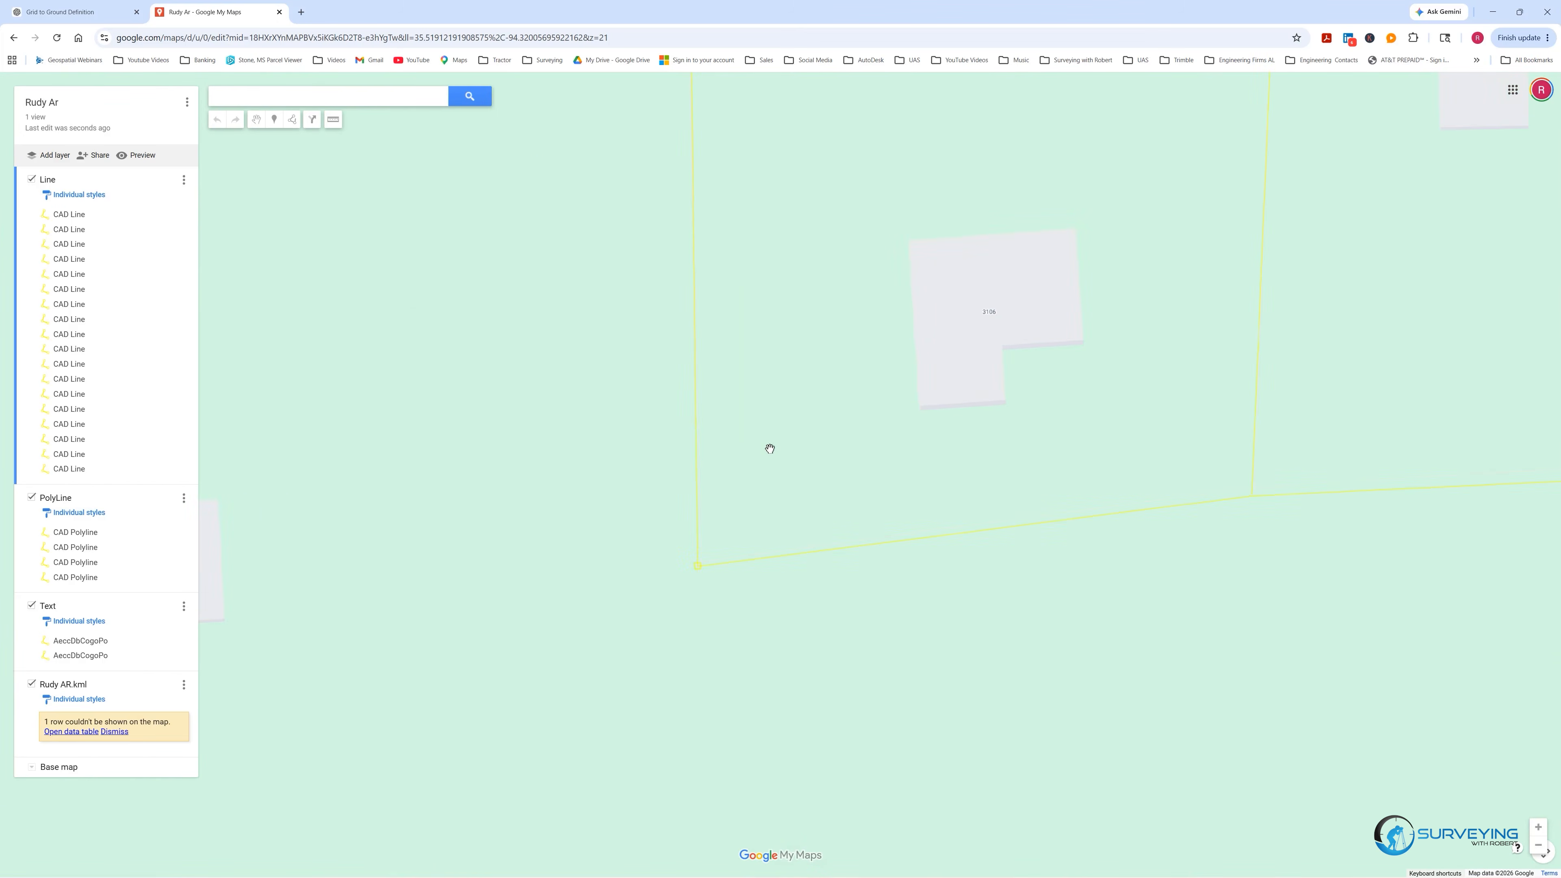
scroll(700, 473, down, 3)
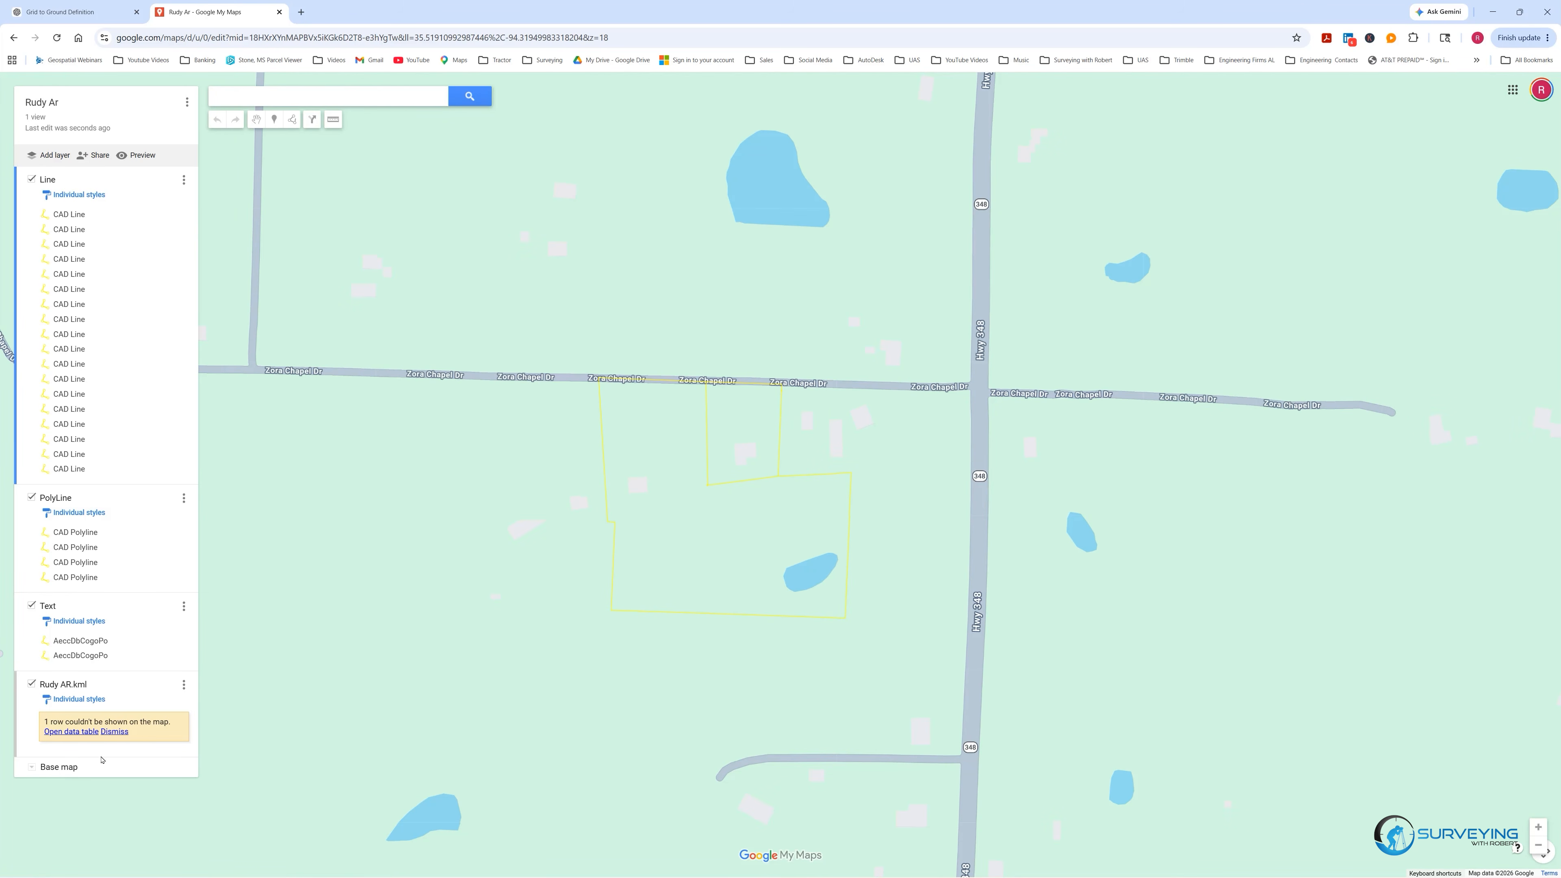
Switch the base map to satellite imagery to view the boundary over the property.
click(31, 767)
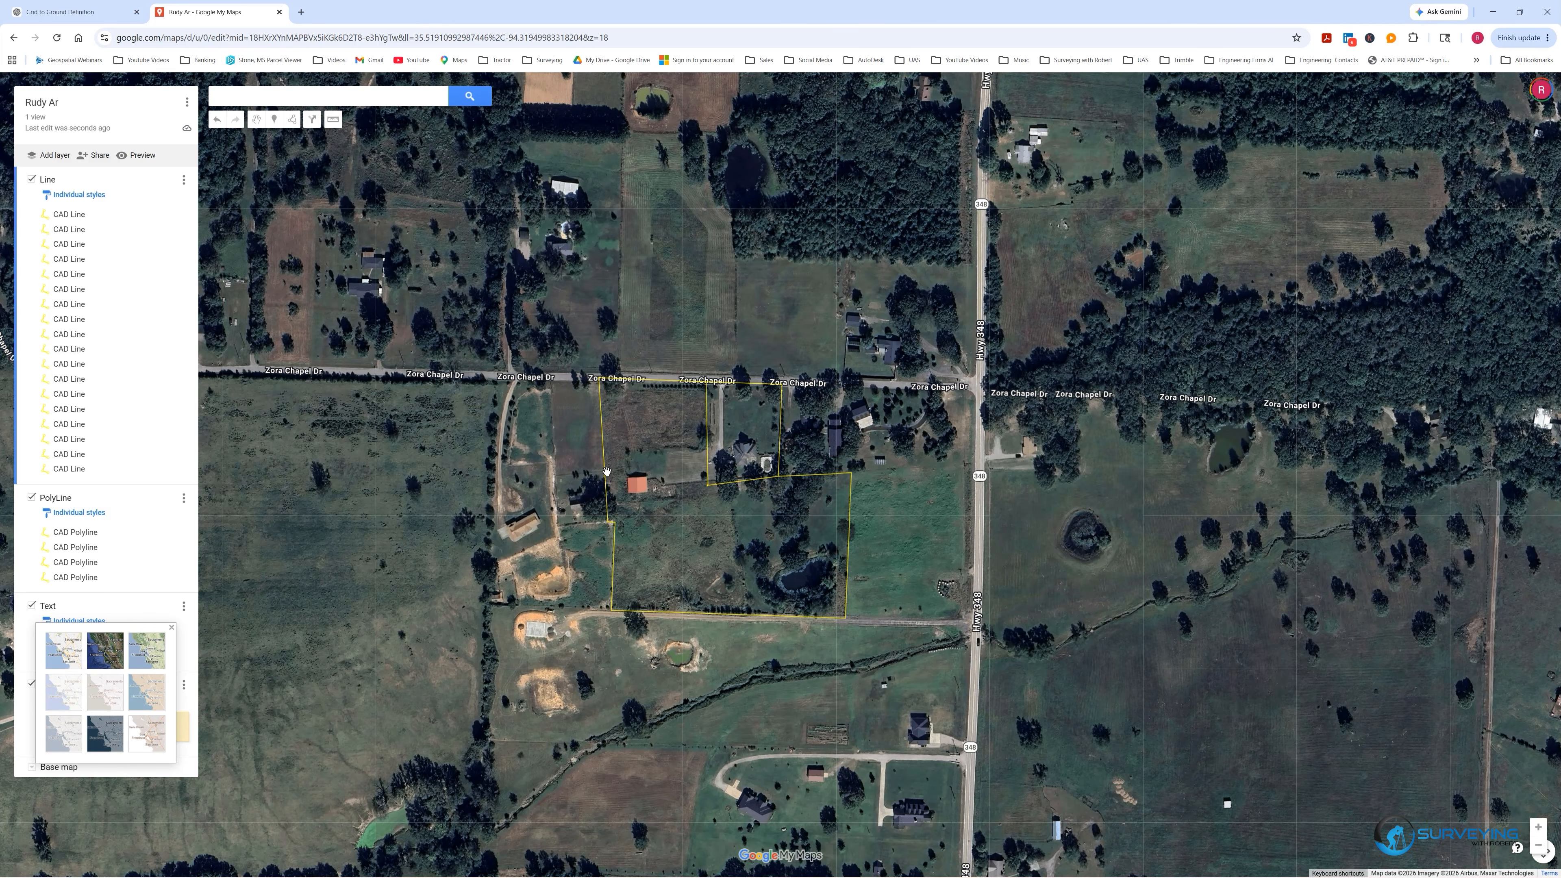
scroll(764, 464, up, 2)
scroll(869, 444, down, 1)
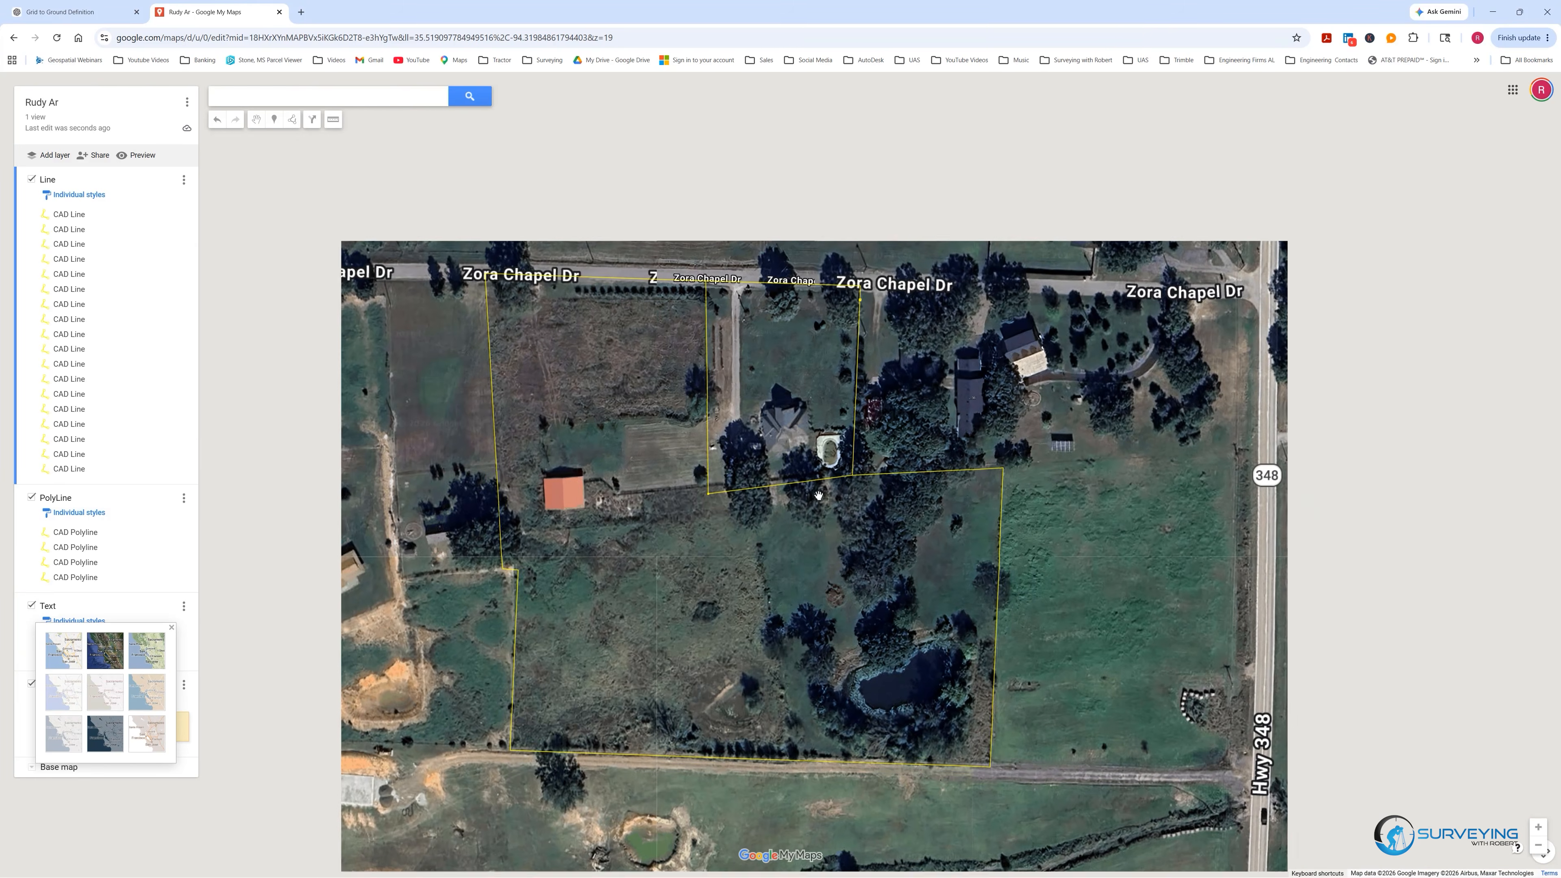
scroll(535, 686, up, 1)
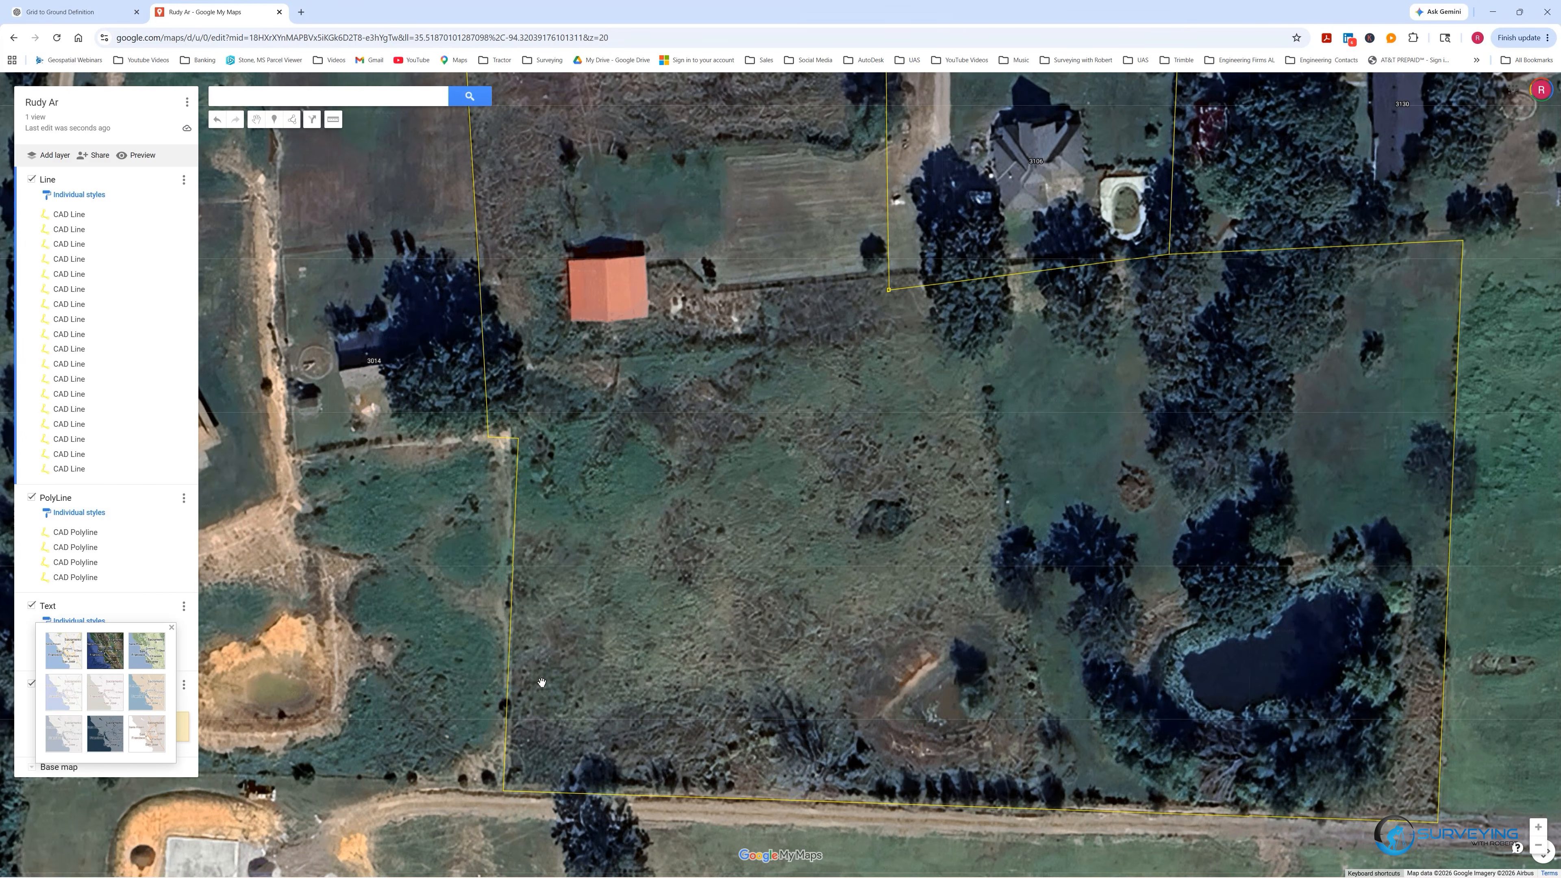